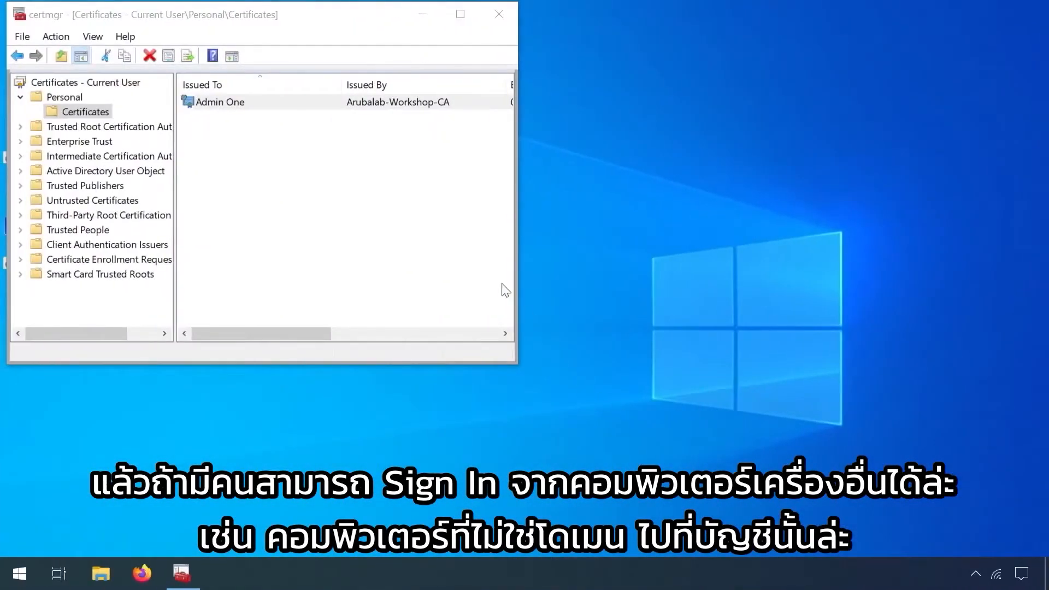
Step: Try to export the personal user certificate with its private key through the Certificate Export Wizard
{"action": "right_click", "coordinate": [223, 105]}
{"action": "mouse_move", "coordinate": [328, 141]}
{"action": "left_click", "coordinate": [378, 228]}
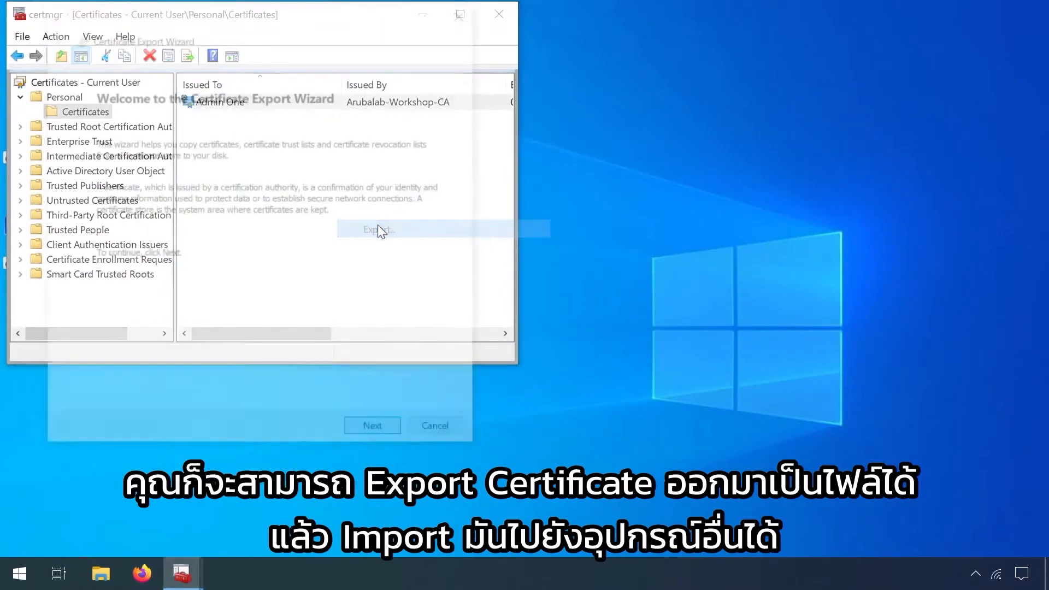
{"action": "left_click", "coordinate": [380, 434]}
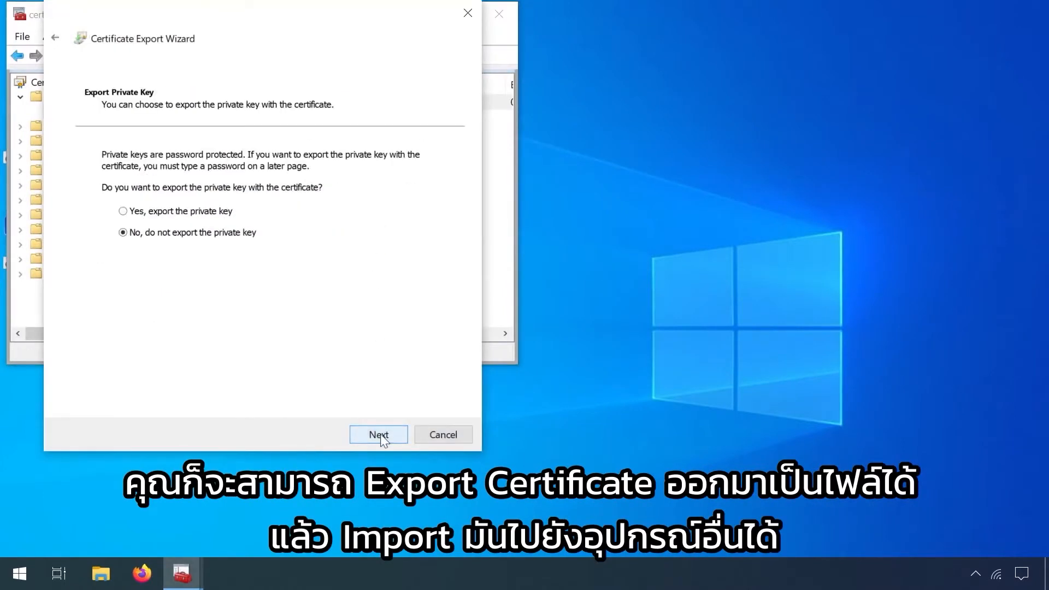
{"action": "left_click", "coordinate": [203, 217]}
{"action": "left_click", "coordinate": [369, 430]}
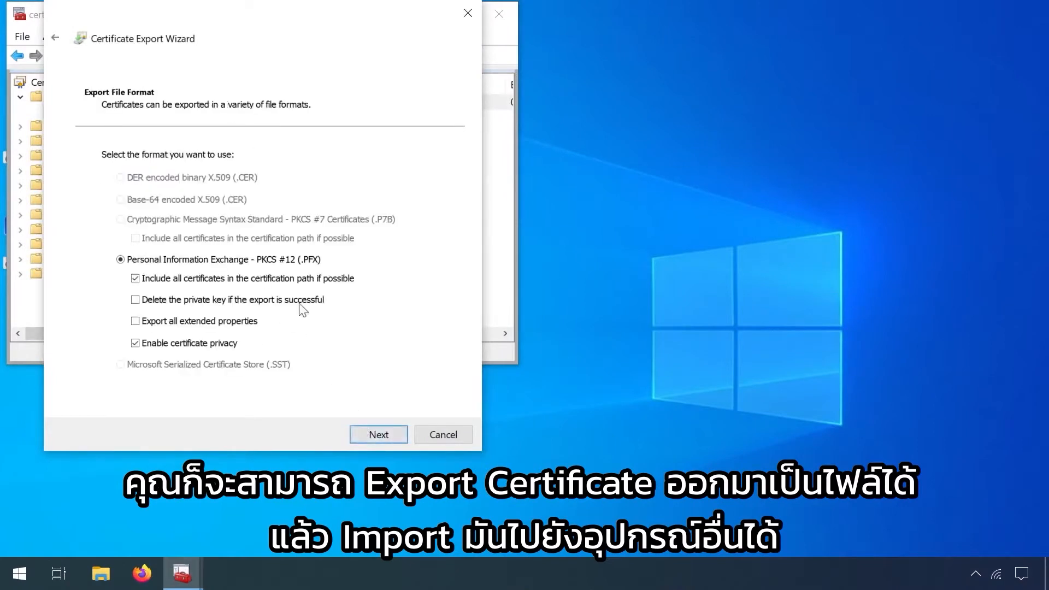
{"action": "left_click", "coordinate": [447, 434]}
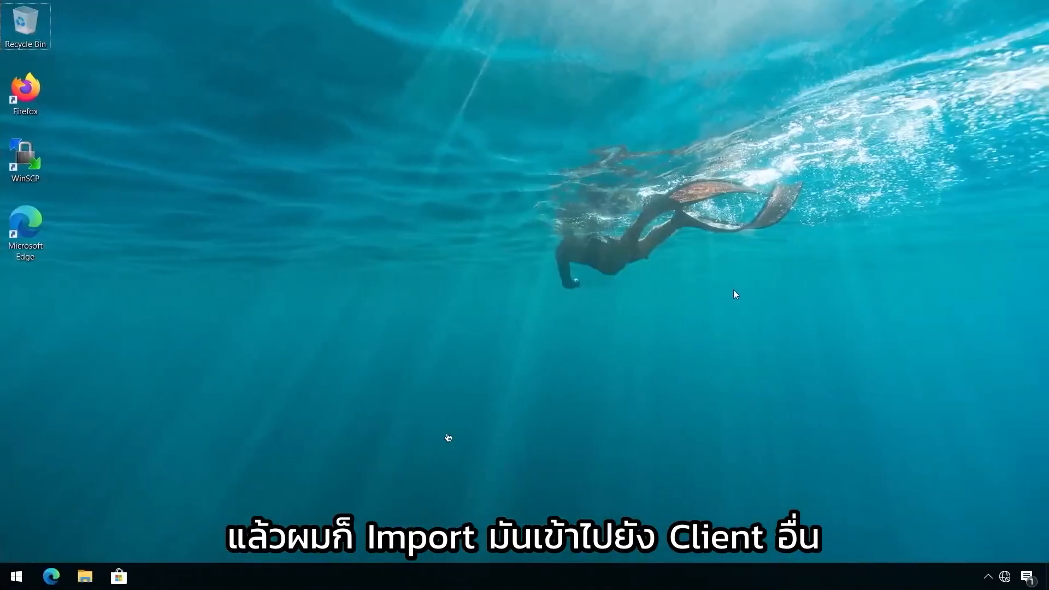
Step: On the other client, open the current user's certificate store and view the certificates in the Personal folder
{"action": "left_click", "coordinate": [17, 578]}
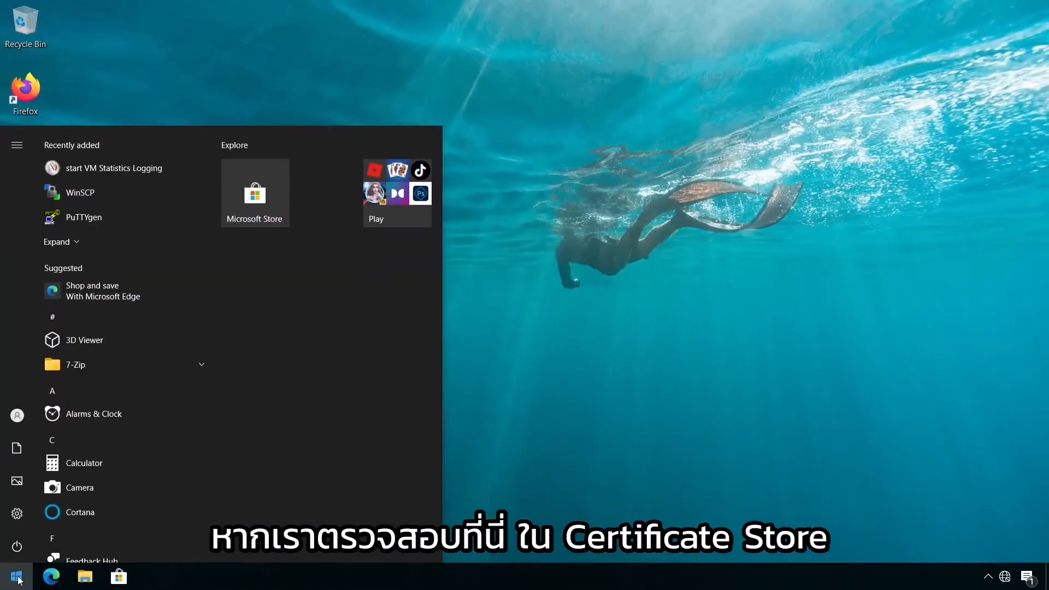
{"action": "type", "text": "user ce"}
{"action": "key", "text": "Return"}
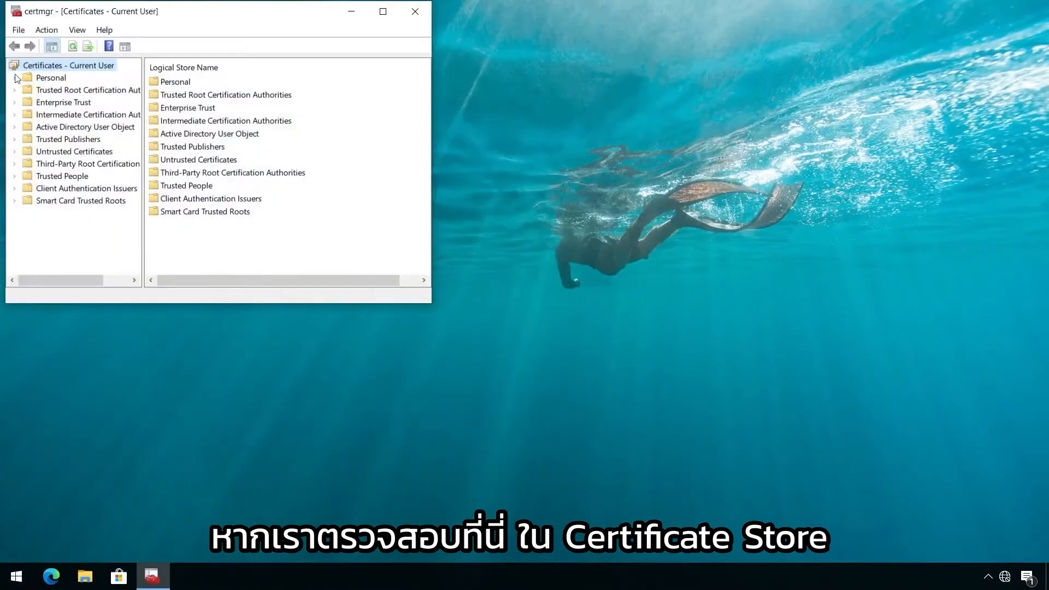
{"action": "left_click", "coordinate": [60, 77]}
{"action": "double_click", "coordinate": [175, 82]}
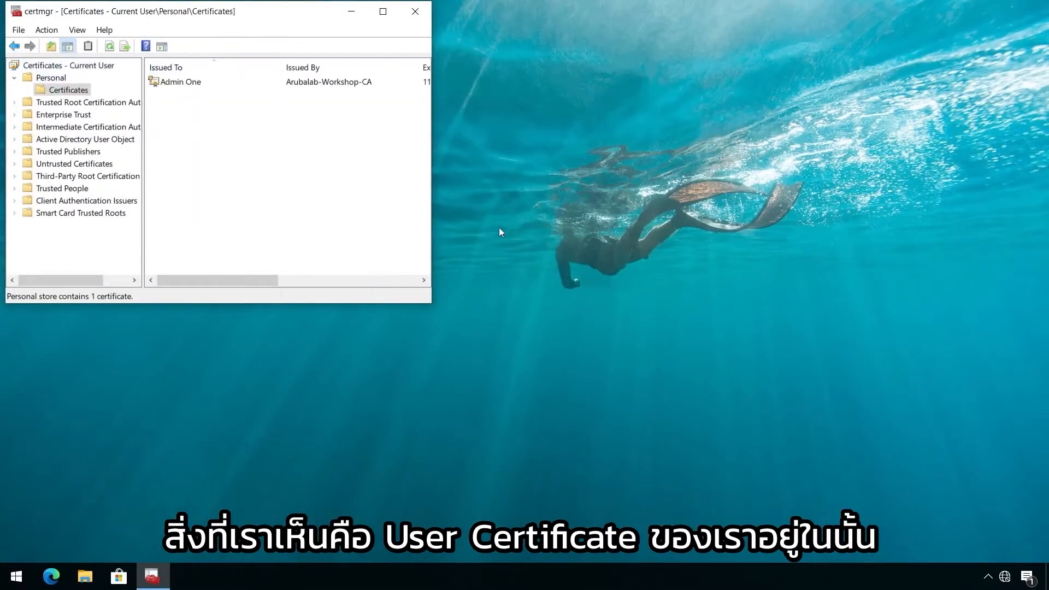
Step: Connect the client to the Airheads-Corp Wi-Fi network with automatic connection enabled
{"action": "left_click", "coordinate": [1005, 576]}
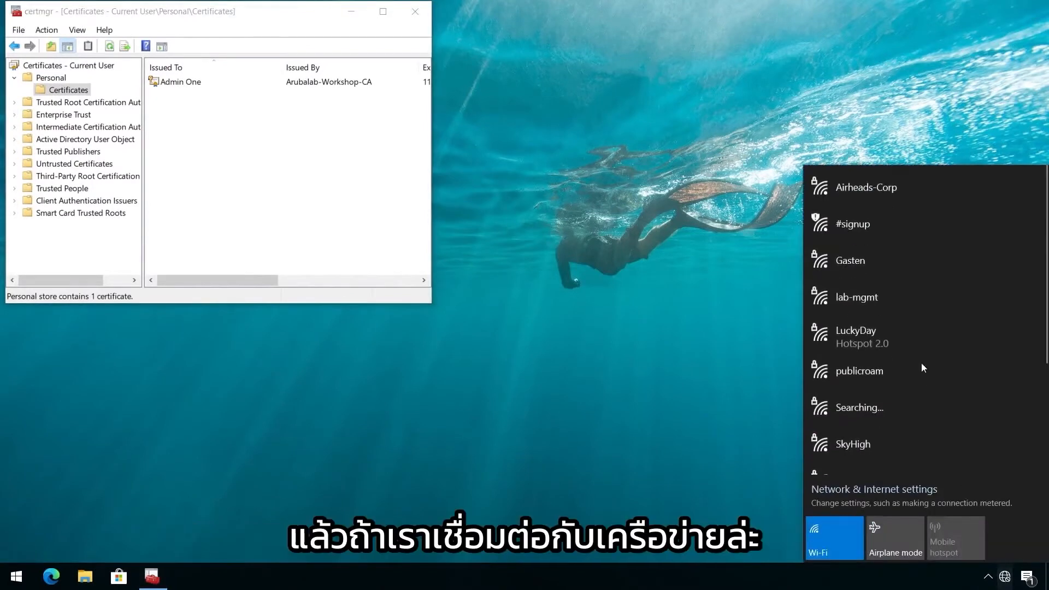
{"action": "left_click", "coordinate": [875, 188]}
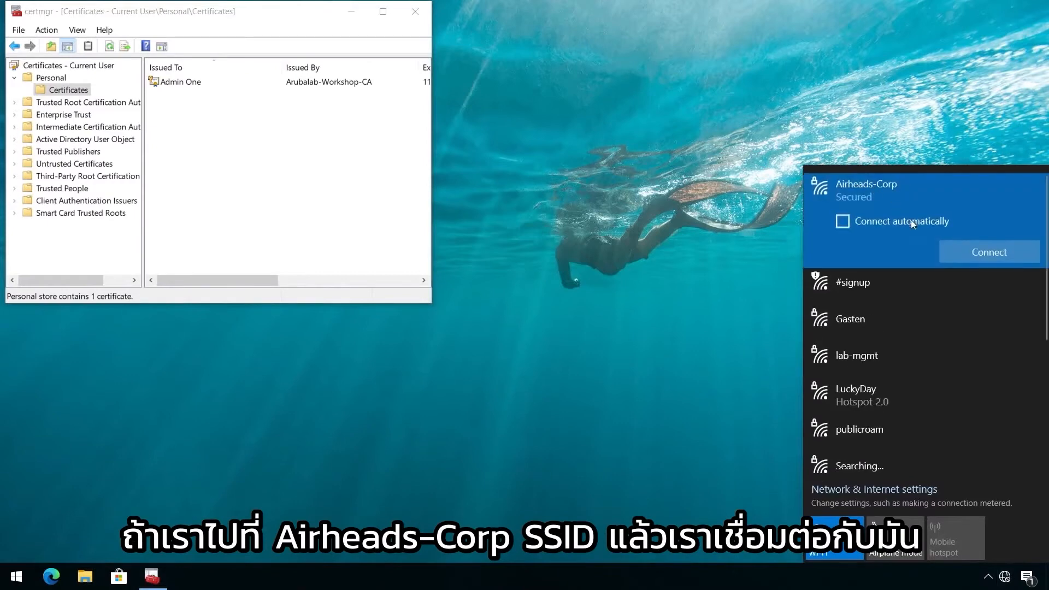
{"action": "left_click", "coordinate": [843, 221]}
{"action": "left_click", "coordinate": [990, 252]}
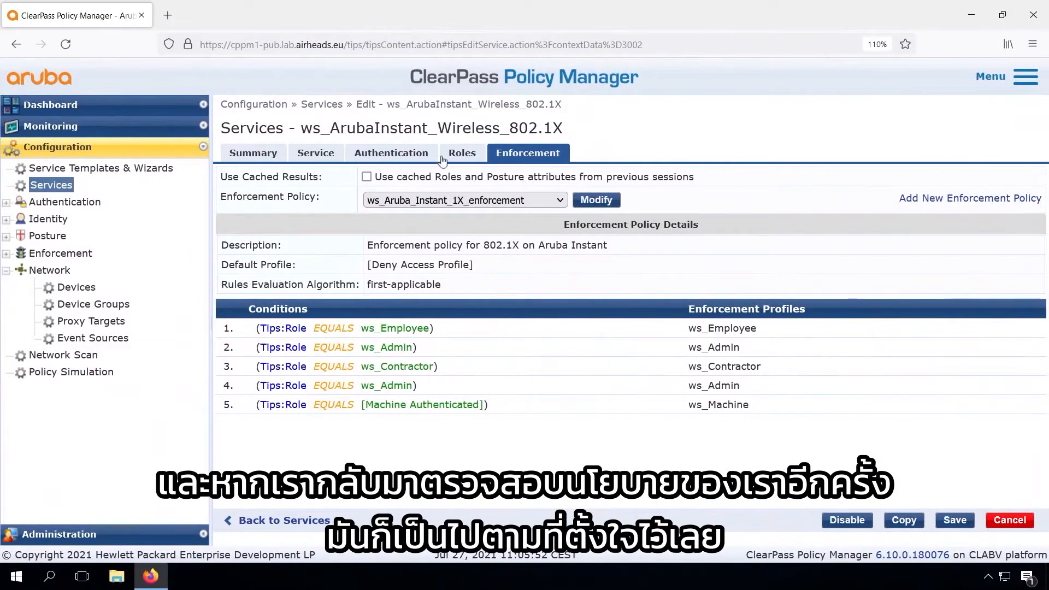
Step: Switch to ClearPass Policy Manager, go to the Access Tracker and view the details of the newest RADIUS request
{"action": "left_click", "coordinate": [55, 127]}
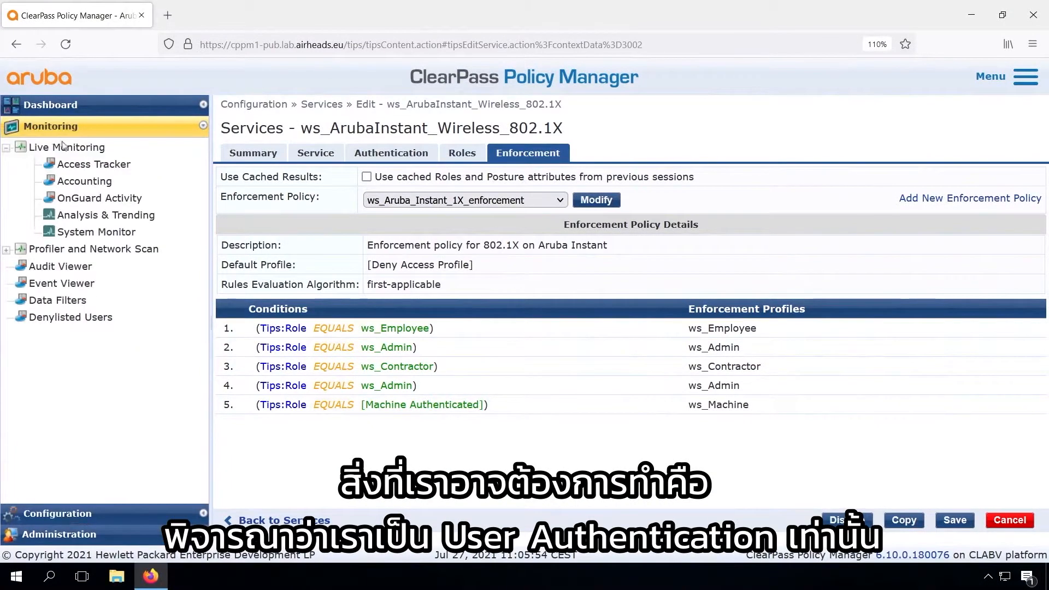
{"action": "left_click", "coordinate": [78, 164]}
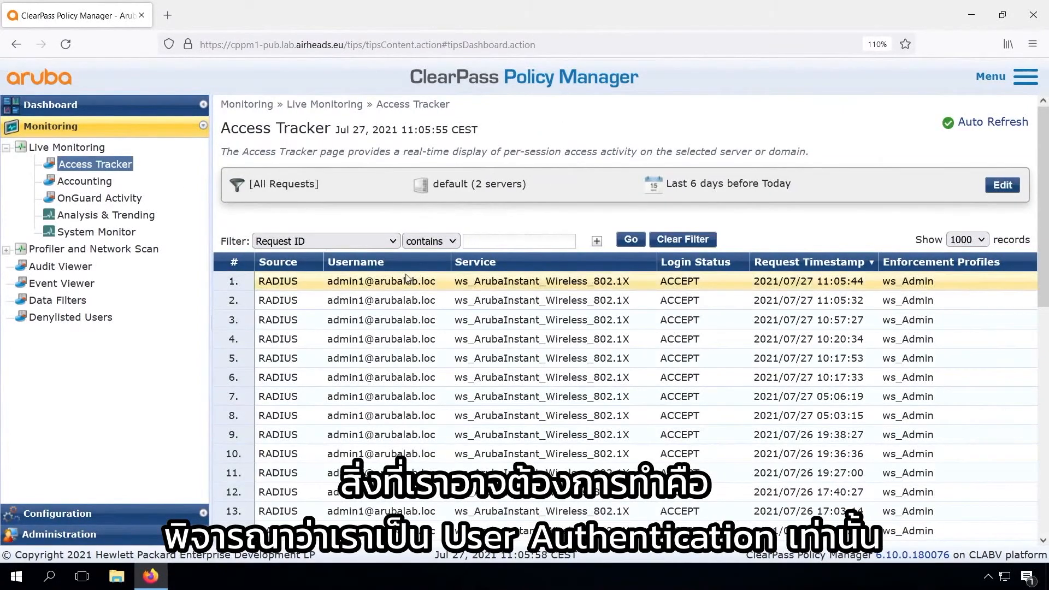
{"action": "left_click", "coordinate": [407, 280]}
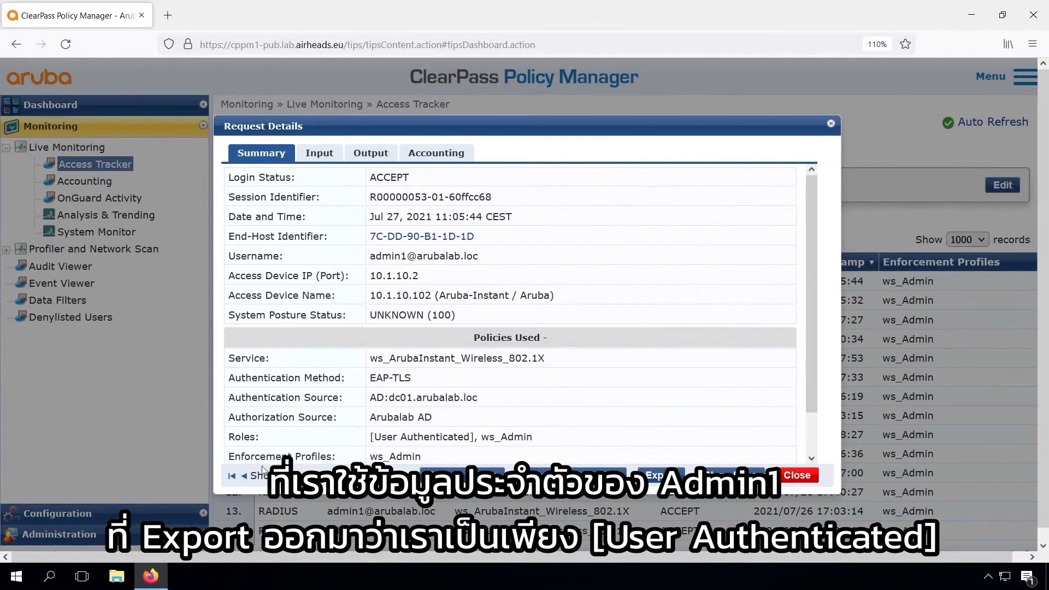
Step: Advance to the third request's details, examine its Machine Authenticated role, and close the details
{"action": "left_click", "coordinate": [389, 475]}
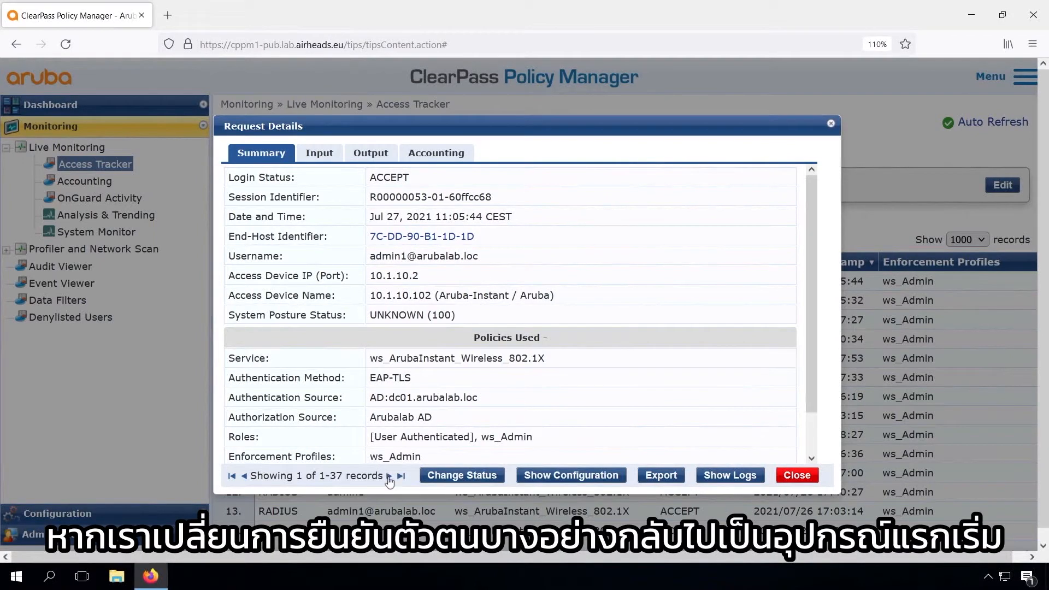
{"action": "left_click", "coordinate": [389, 477]}
{"action": "left_click", "coordinate": [390, 477]}
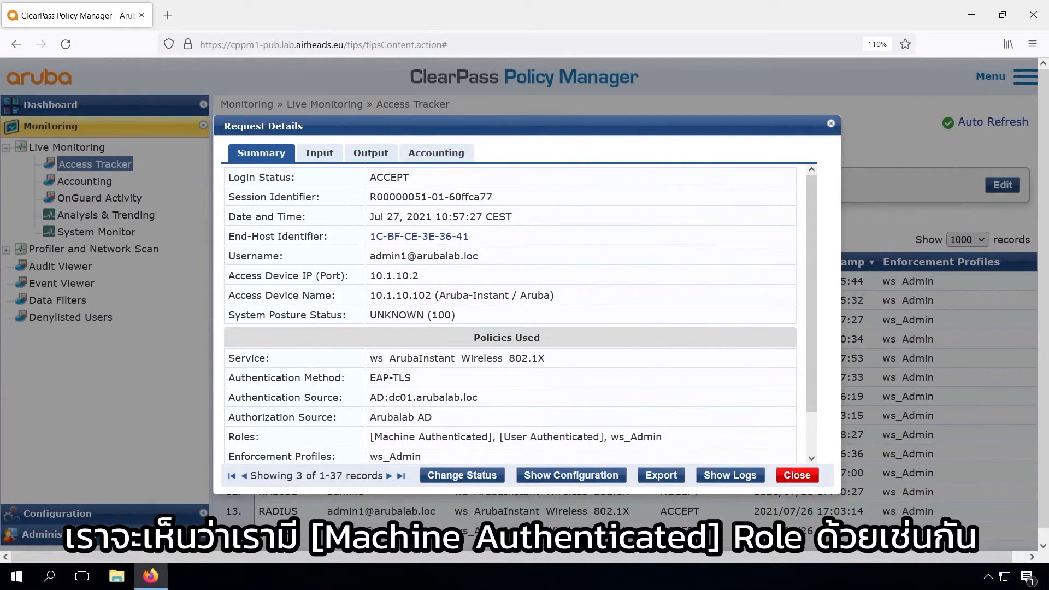
{"action": "left_click_drag", "start_coordinate": [374, 437], "coordinate": [489, 437]}
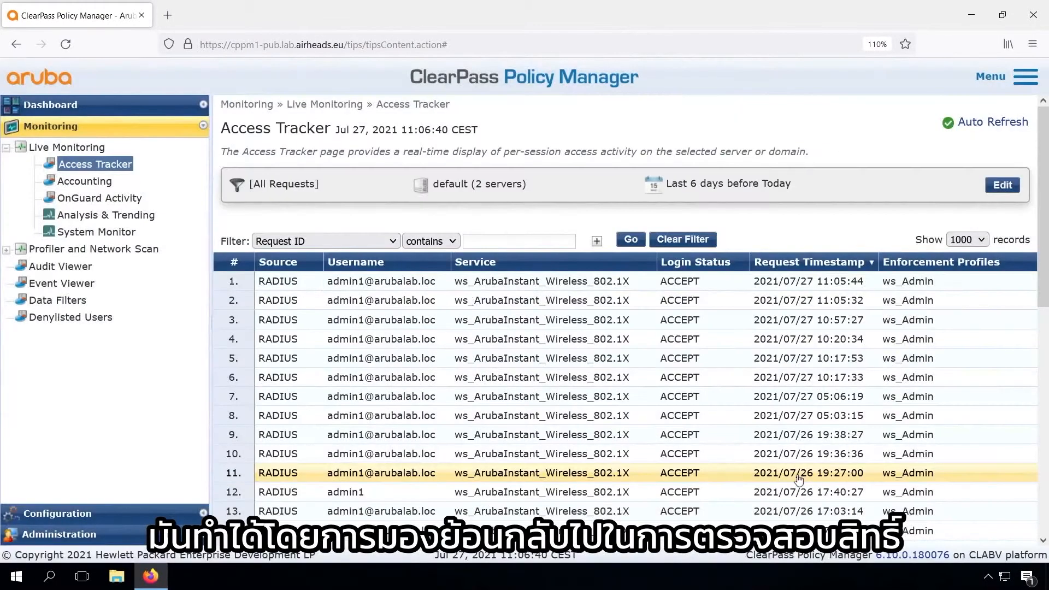
{"action": "left_click", "coordinate": [797, 475]}
Step: Look through the older Access Tracker requests for an earlier machine authentication
{"action": "scroll", "coordinate": [365, 477], "scroll_direction": "down", "scroll_amount": 3}
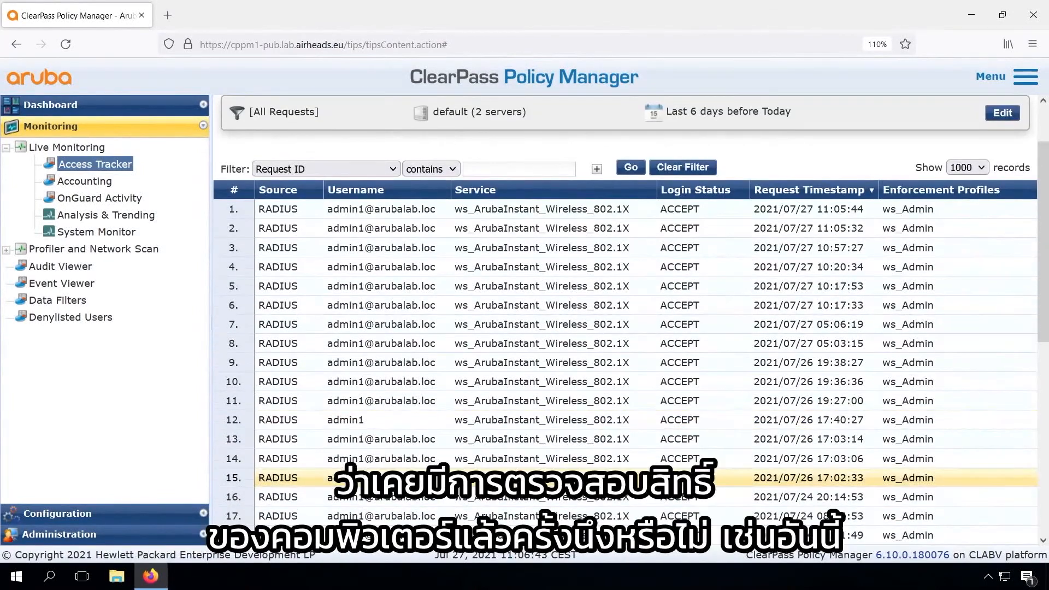
{"action": "scroll", "coordinate": [365, 476], "scroll_direction": "down", "scroll_amount": 5}
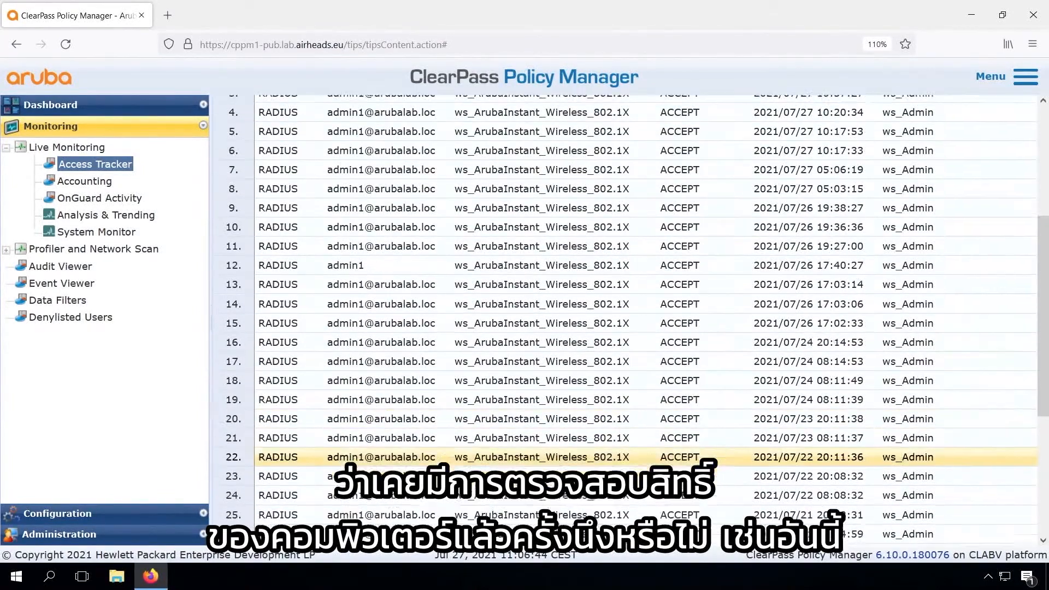
{"action": "scroll", "coordinate": [364, 437], "scroll_direction": "down", "scroll_amount": 1}
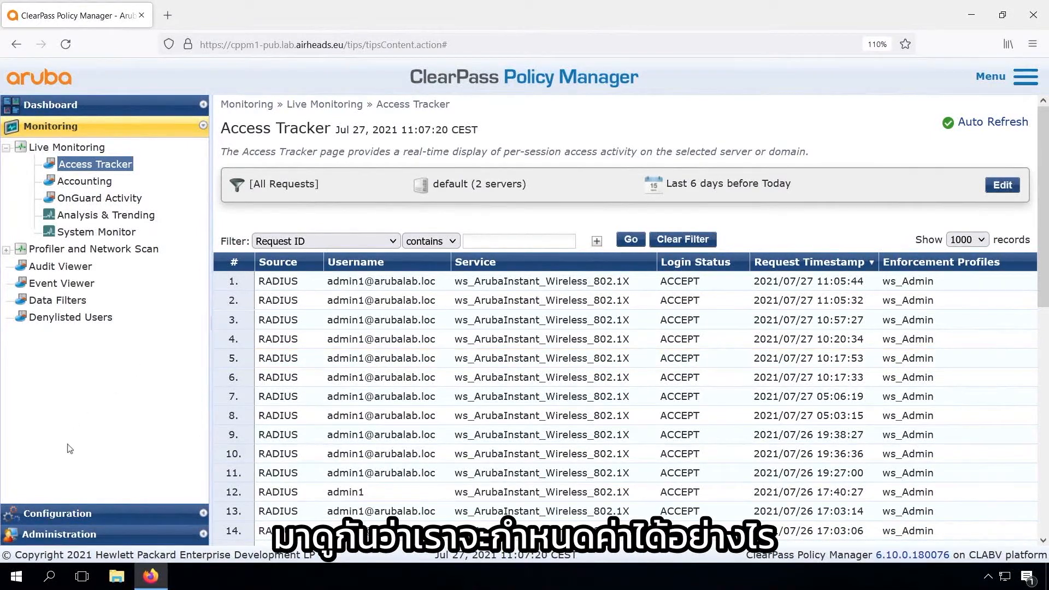
Step: In the ws_ArubaInstant_Wireless_802.1X service, open the rules of the ws_Aruba_Instant_1X_enforcement policy for modification
{"action": "left_click", "coordinate": [60, 515]}
{"action": "left_click", "coordinate": [60, 187]}
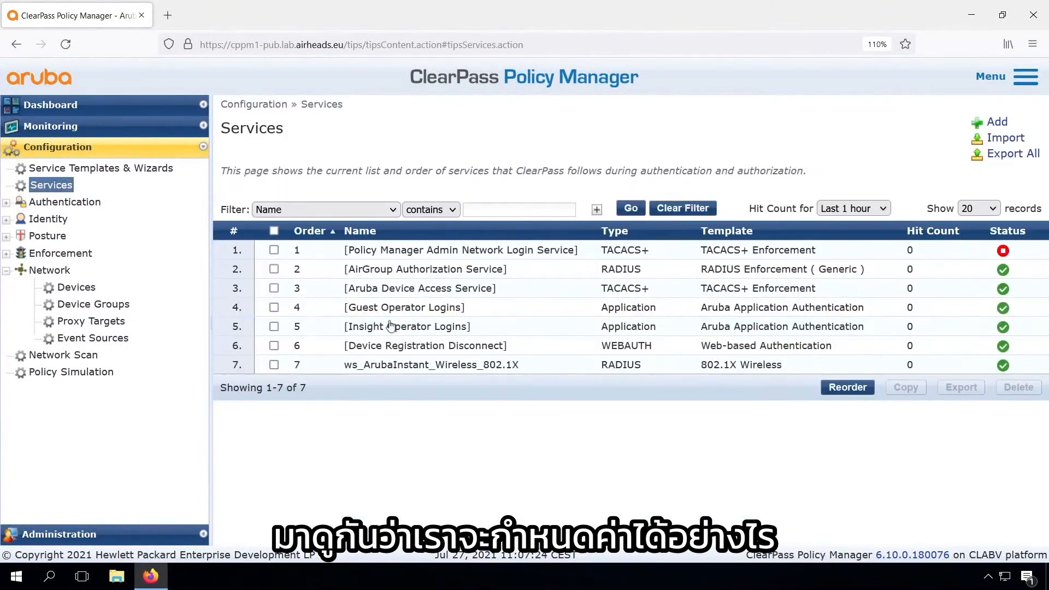
{"action": "left_click", "coordinate": [394, 347]}
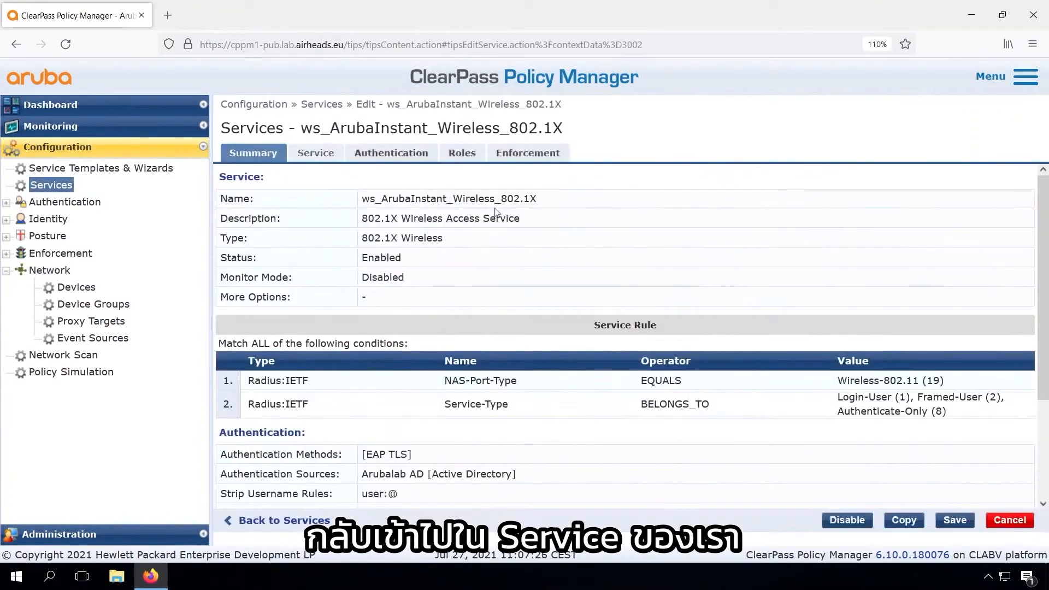
{"action": "left_click", "coordinate": [462, 153]}
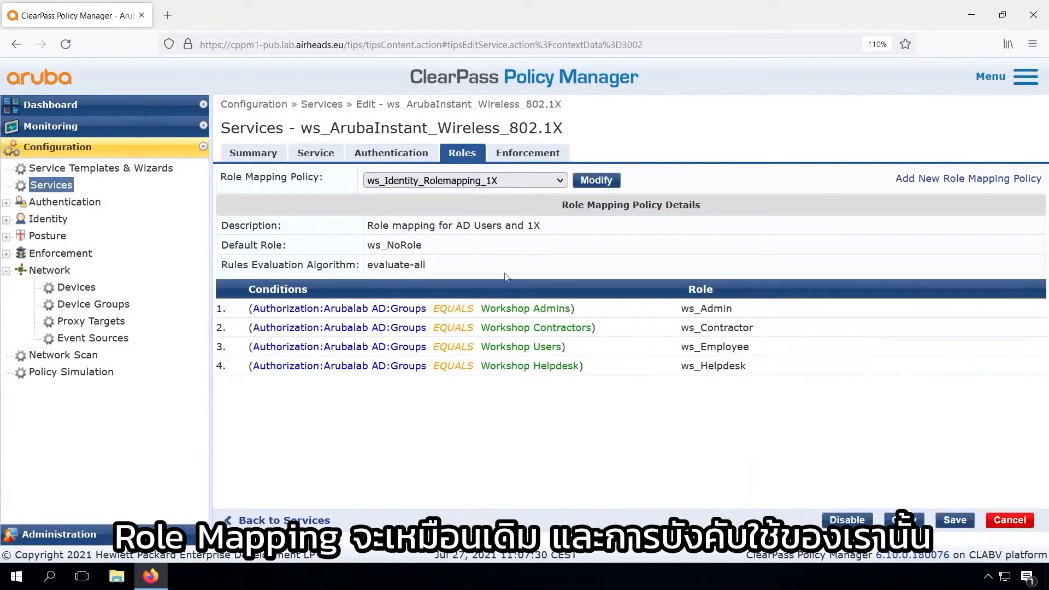
{"action": "left_click", "coordinate": [531, 155]}
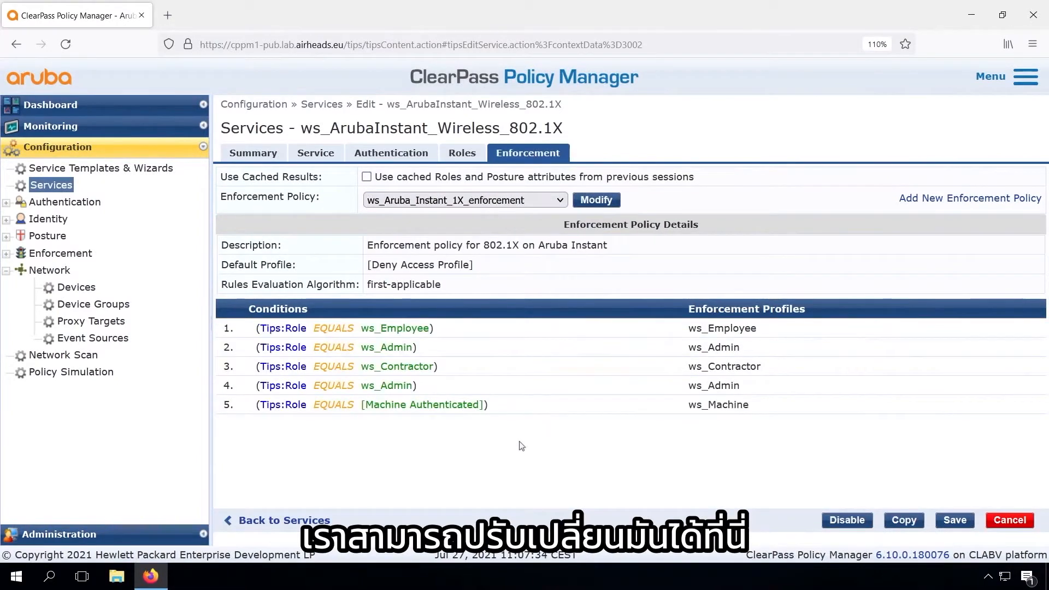
{"action": "left_click", "coordinate": [596, 200]}
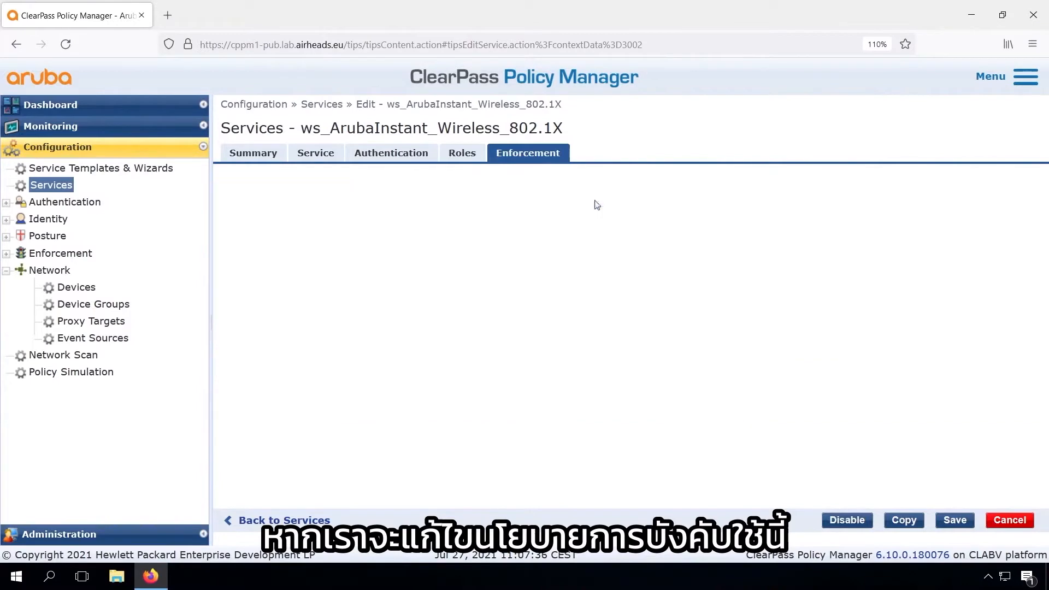
{"action": "left_click", "coordinate": [392, 151]}
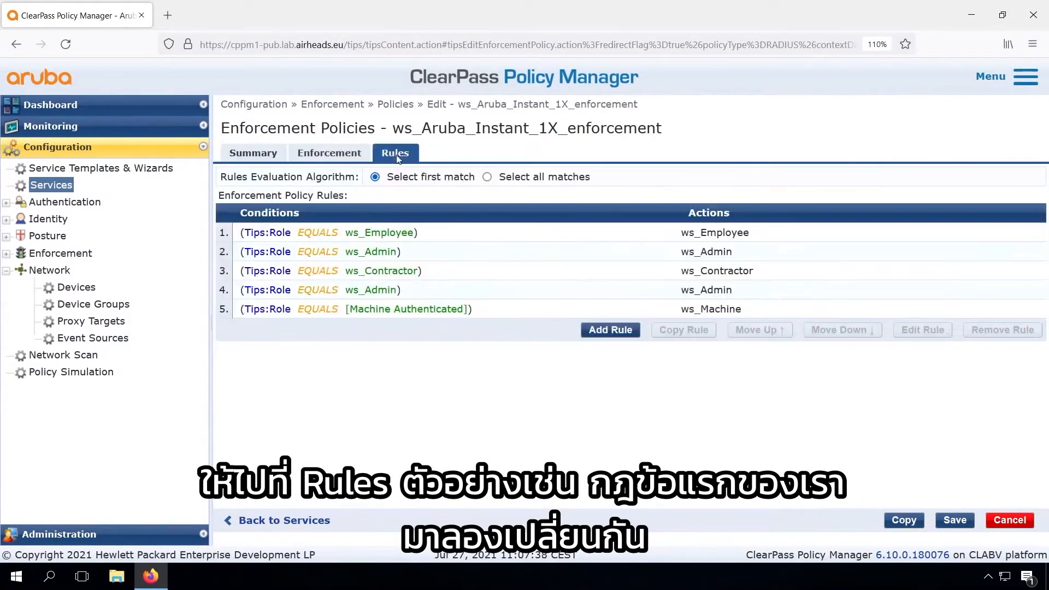
Step: Add the condition Tips Role EQUALS [Machine Authenticated] to the ws_Employee rule and save the rule
{"action": "left_click", "coordinate": [449, 238]}
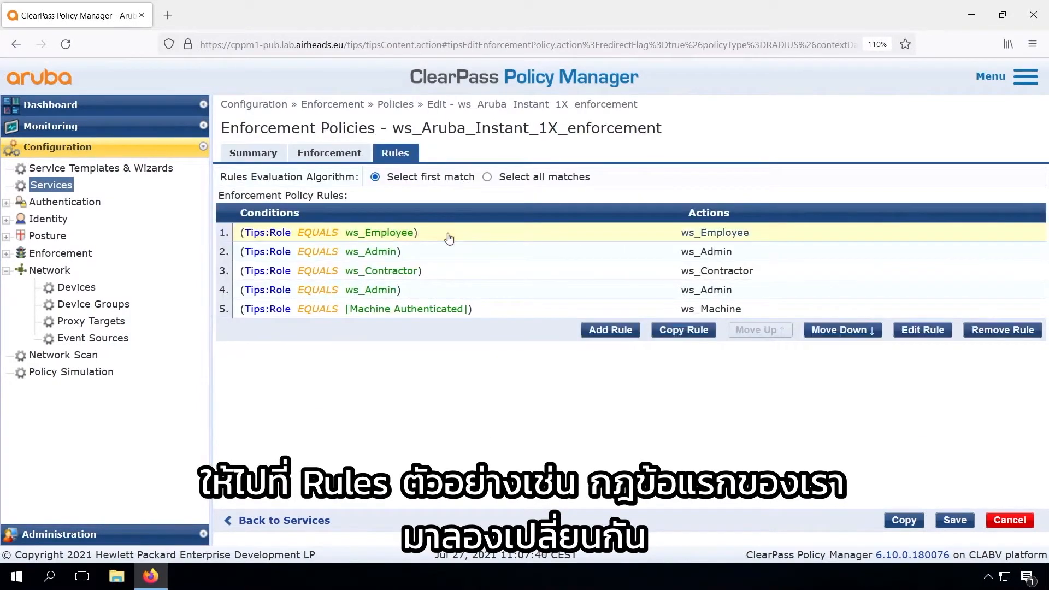
{"action": "left_click", "coordinate": [911, 330]}
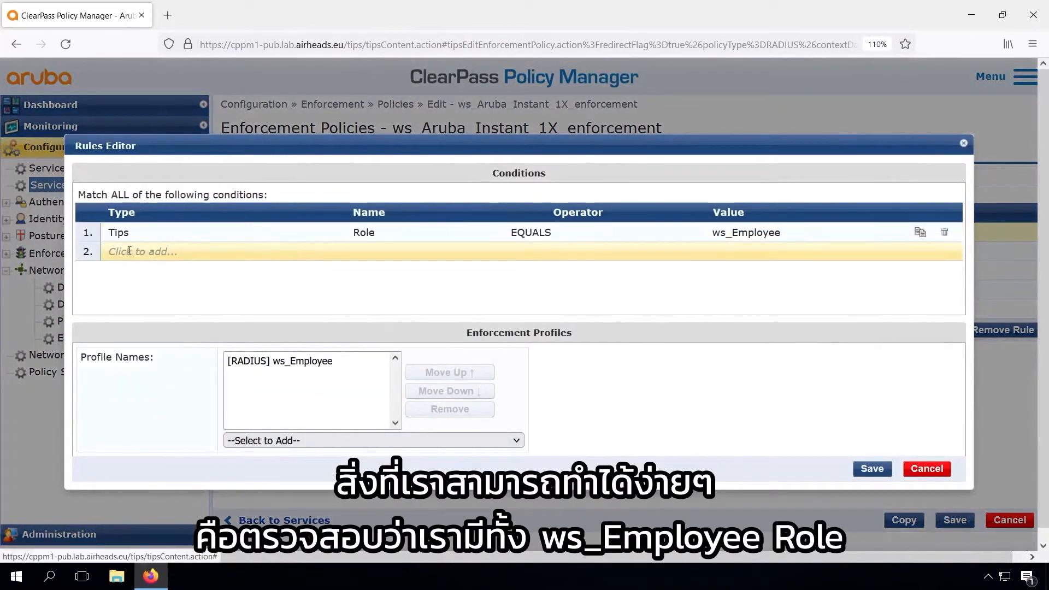
{"action": "left_click", "coordinate": [130, 255]}
{"action": "left_click", "coordinate": [128, 267]}
{"action": "left_click", "coordinate": [545, 251]}
{"action": "type", "text": "EQ"}
{"action": "key", "text": "Tab"}
{"action": "type", "text": "mac"}
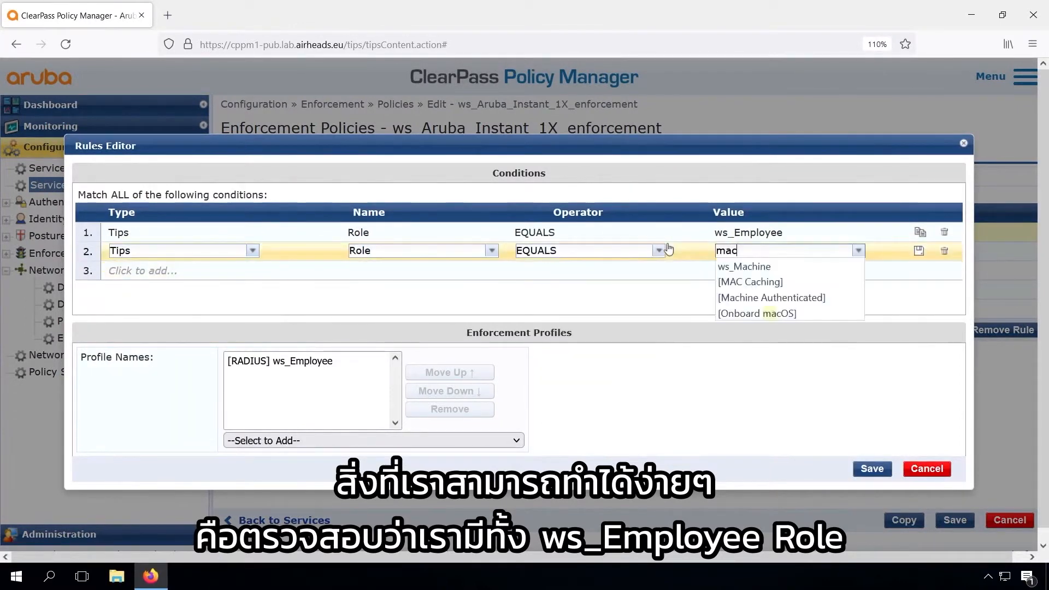
{"action": "left_click", "coordinate": [750, 300]}
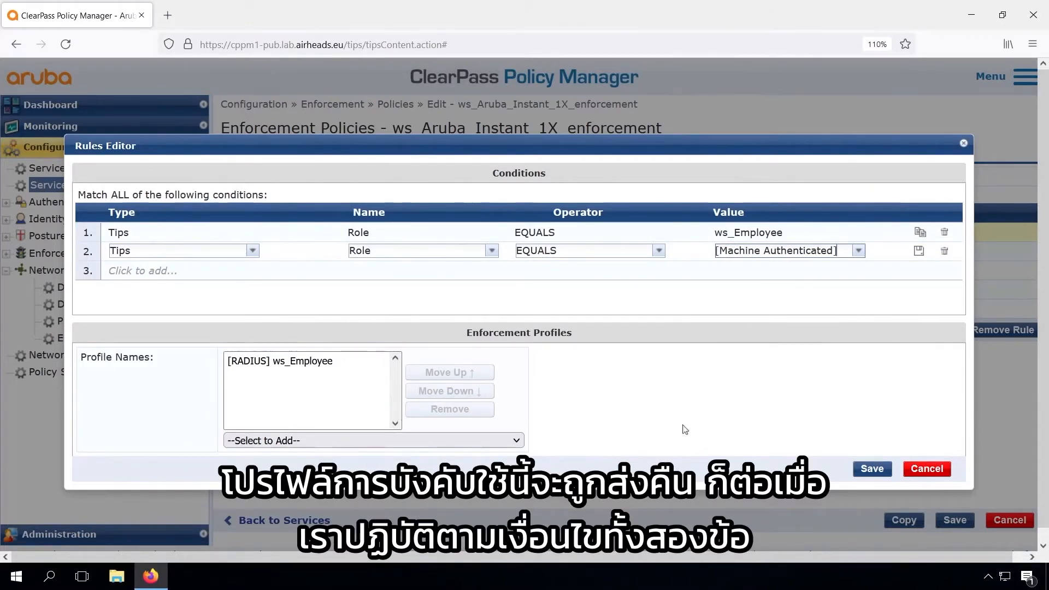
{"action": "left_click", "coordinate": [871, 469]}
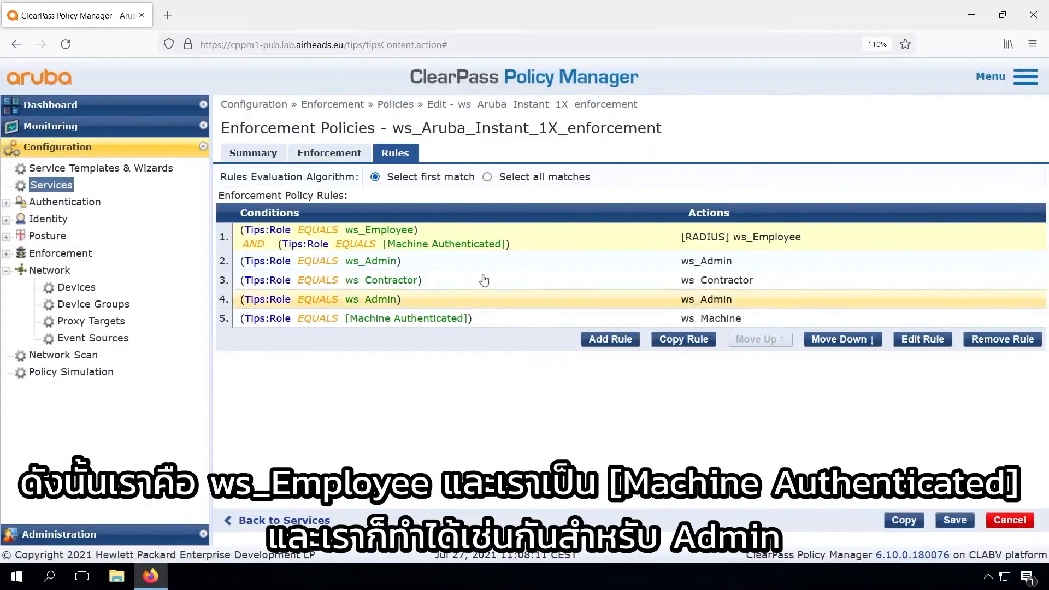
Step: Add the condition Tips Role EQUALS [Machine Authenticated] to the first ws_Admin rule and save the rule
{"action": "left_click", "coordinate": [473, 262]}
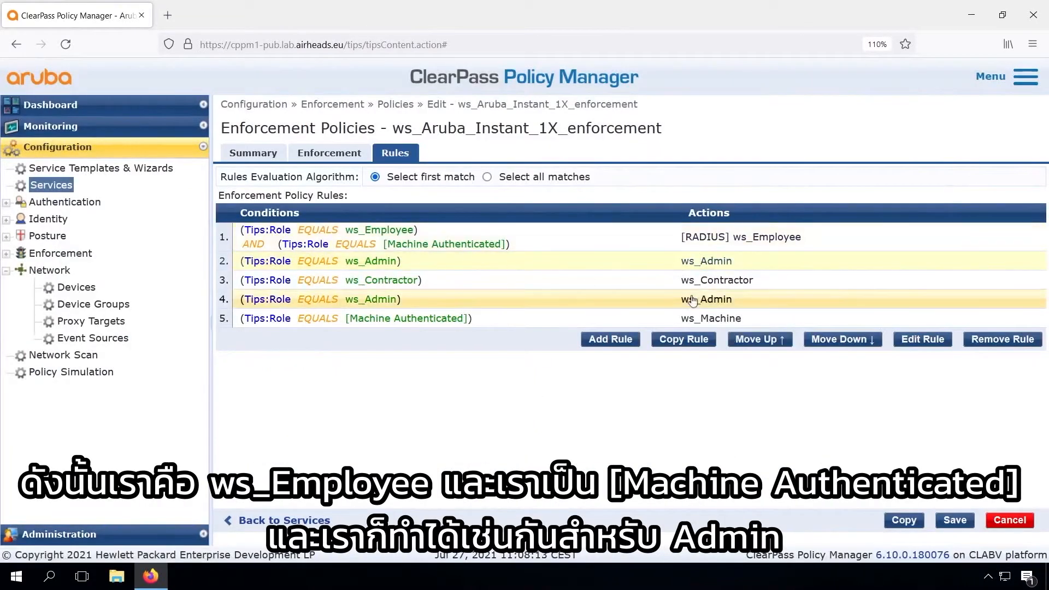
{"action": "left_click", "coordinate": [924, 342]}
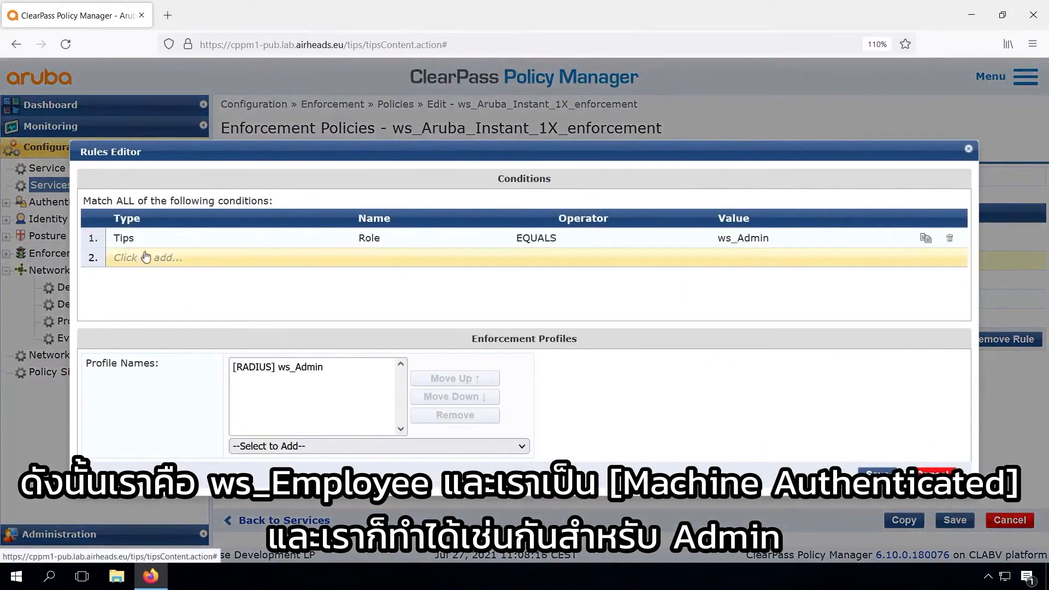
{"action": "left_click", "coordinate": [377, 257]}
{"action": "type", "text": "Rol"}
{"action": "left_click", "coordinate": [377, 275]}
{"action": "left_click", "coordinate": [586, 258]}
{"action": "type", "text": "EQ"}
{"action": "left_click", "coordinate": [573, 273]}
{"action": "left_click", "coordinate": [730, 257]}
{"action": "type", "text": "ma"}
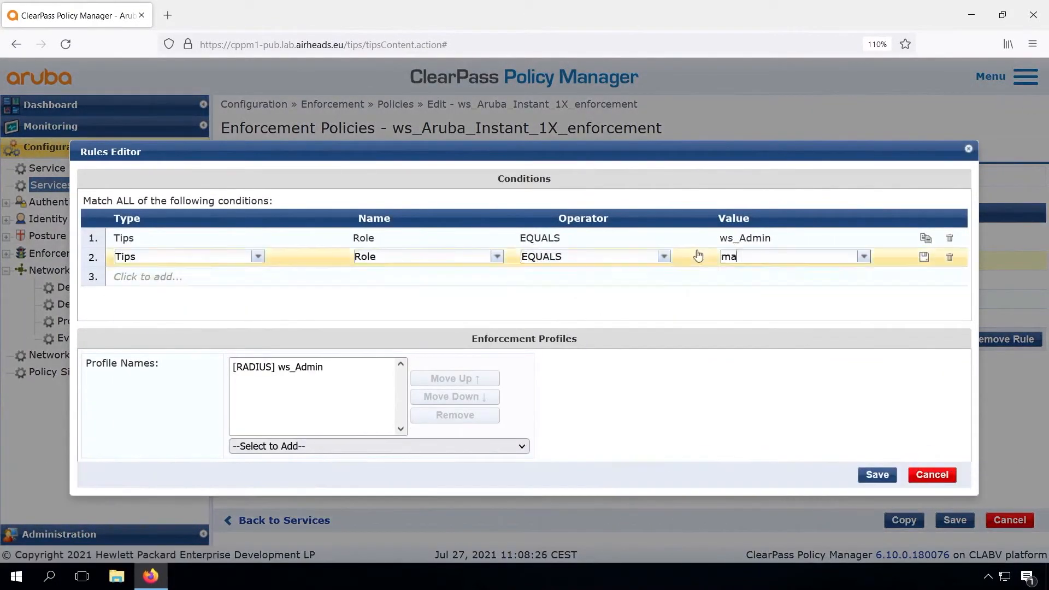
{"action": "left_click", "coordinate": [765, 273]}
{"action": "left_click", "coordinate": [879, 475]}
Step: Add the condition Tips Role EQUALS [Machine Authenticated] to the ws_Contractor rule and save the rule
{"action": "left_click", "coordinate": [729, 294]}
{"action": "left_click", "coordinate": [924, 349]}
{"action": "left_click", "coordinate": [145, 258]}
{"action": "type", "text": "tips"}
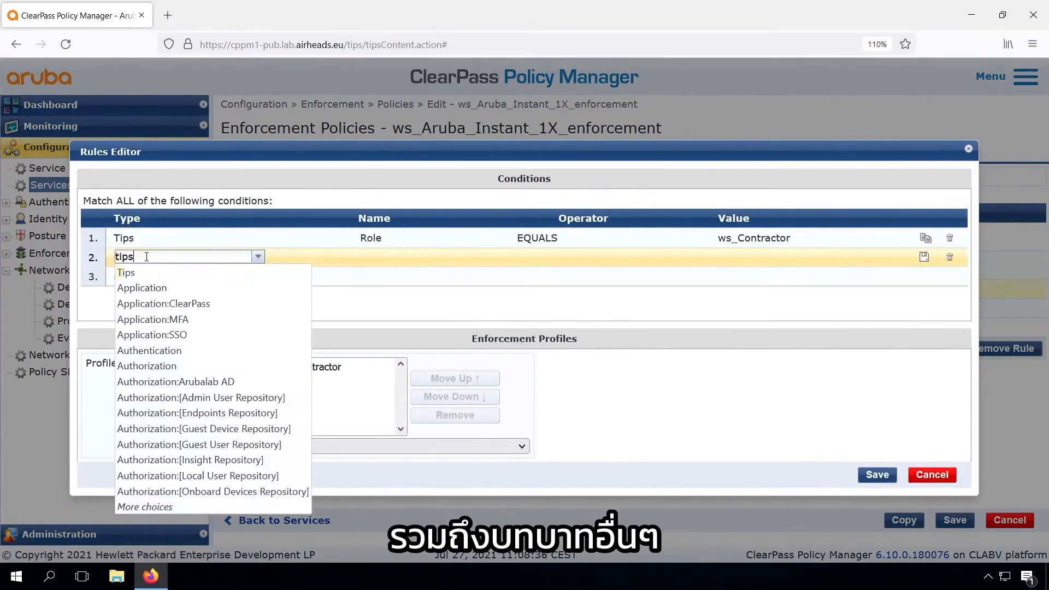
{"action": "left_click", "coordinate": [131, 273]}
{"action": "left_click", "coordinate": [389, 257]}
{"action": "type", "text": "Rol"}
{"action": "left_click", "coordinate": [377, 275]}
{"action": "left_click", "coordinate": [549, 257]}
{"action": "type", "text": "EQ"}
{"action": "left_click", "coordinate": [573, 273]}
{"action": "left_click", "coordinate": [730, 257]}
{"action": "type", "text": "ma"}
{"action": "left_click", "coordinate": [765, 273]}
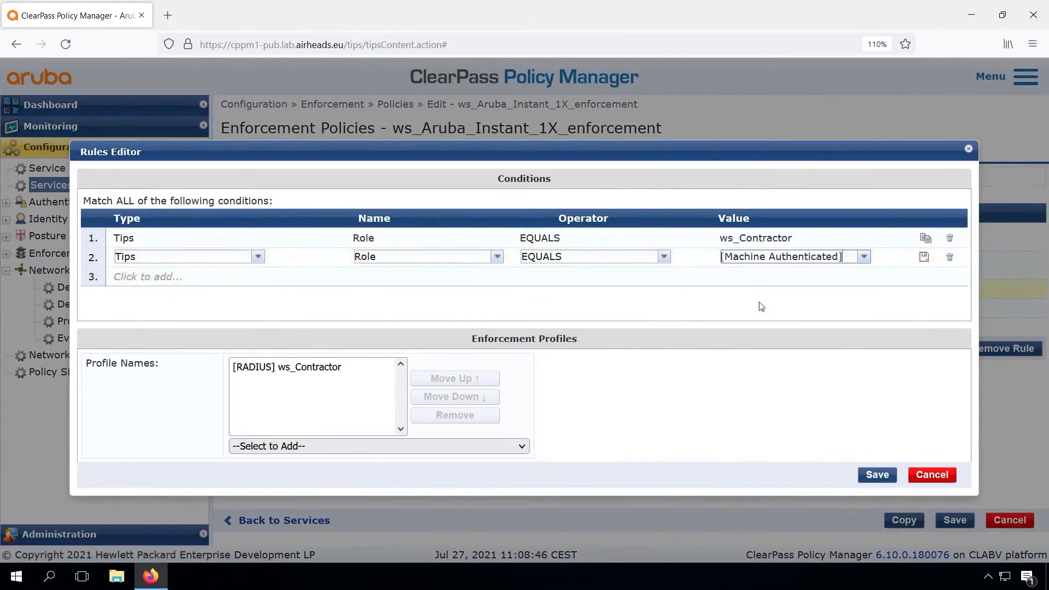
{"action": "left_click", "coordinate": [878, 475]}
Step: Add the condition Tips Role EQUALS [Machine Authenticated] to the second ws_Admin rule and save the rule
{"action": "left_click", "coordinate": [932, 358]}
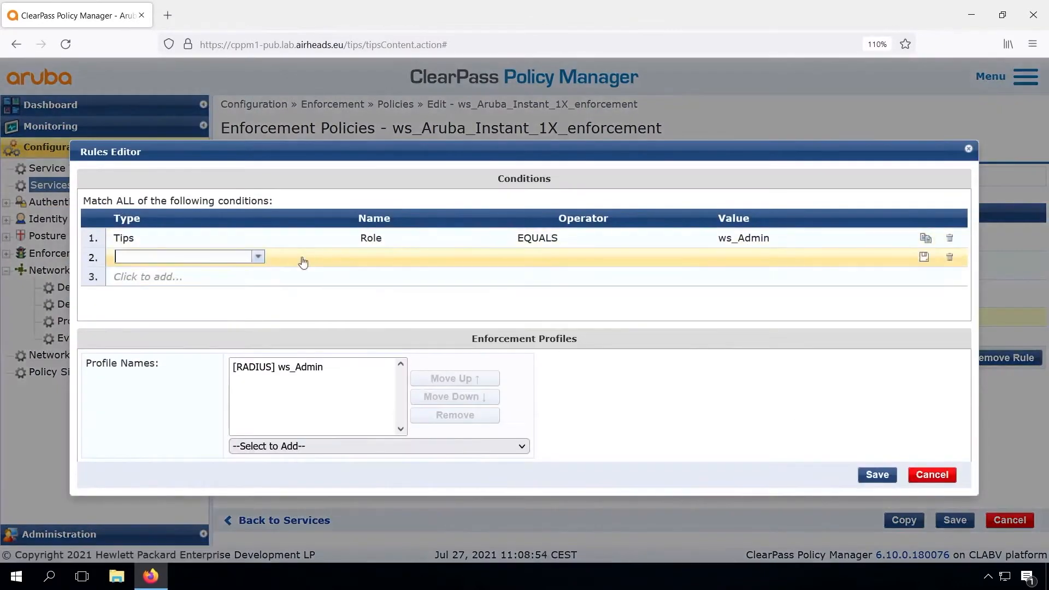
{"action": "type", "text": "tips"}
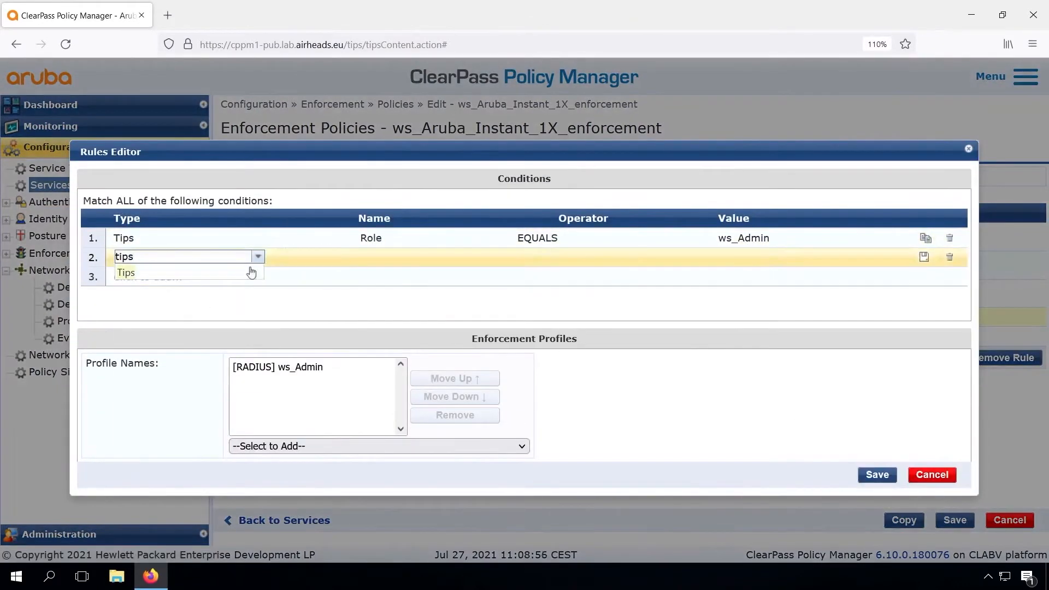
{"action": "left_click", "coordinate": [131, 273]}
{"action": "left_click", "coordinate": [388, 257]}
{"action": "type", "text": "Rol"}
{"action": "left_click", "coordinate": [377, 275]}
{"action": "left_click", "coordinate": [549, 256]}
{"action": "type", "text": "EQ"}
{"action": "left_click", "coordinate": [556, 272]}
{"action": "left_click", "coordinate": [729, 257]}
{"action": "type", "text": "Ma"}
{"action": "left_click", "coordinate": [770, 304]}
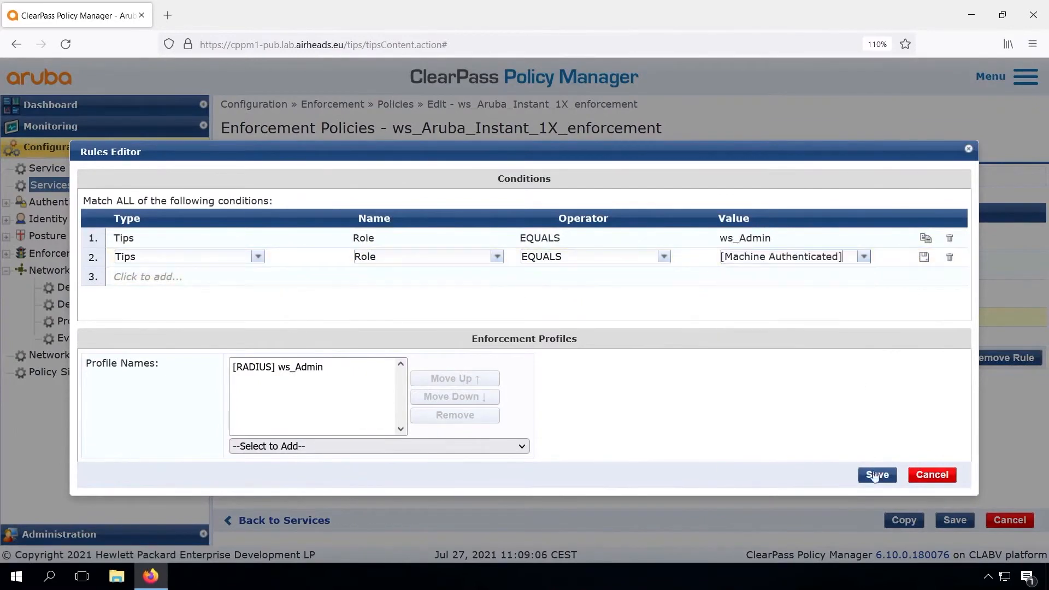
{"action": "left_click", "coordinate": [878, 475]}
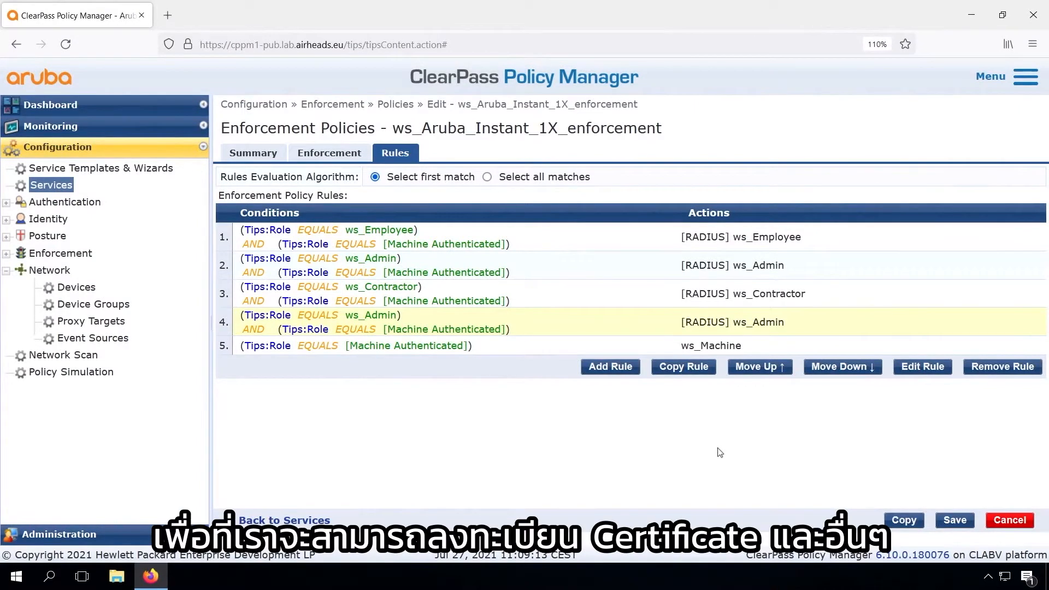
Step: Check the default profile of the ws_Aruba_Instant_1X_enforcement policy and save the policy with its updated rules
{"action": "left_click", "coordinate": [330, 154]}
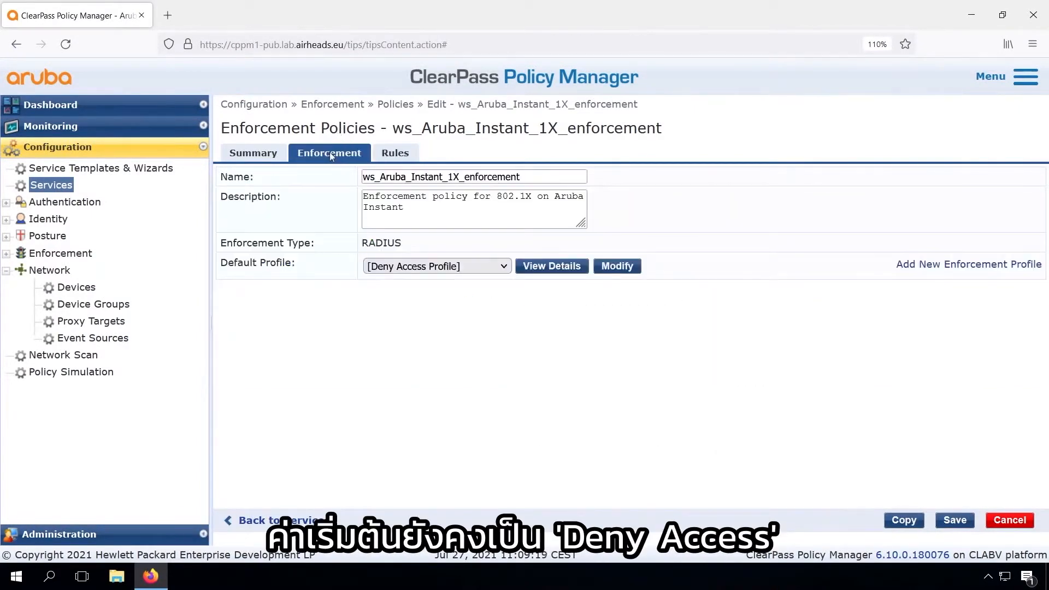
{"action": "left_click", "coordinate": [395, 155]}
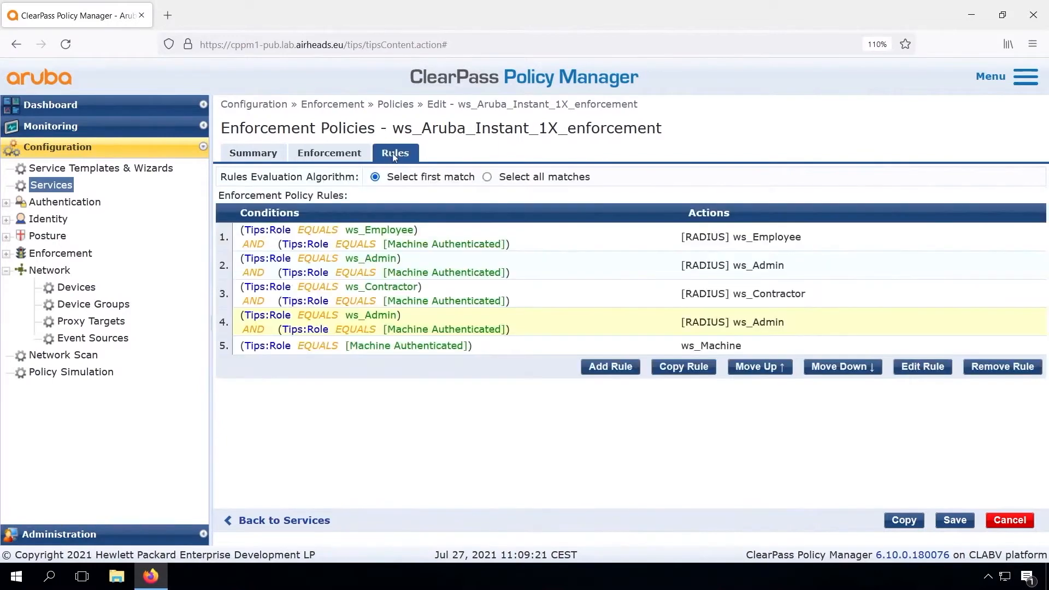
{"action": "left_click", "coordinate": [955, 520]}
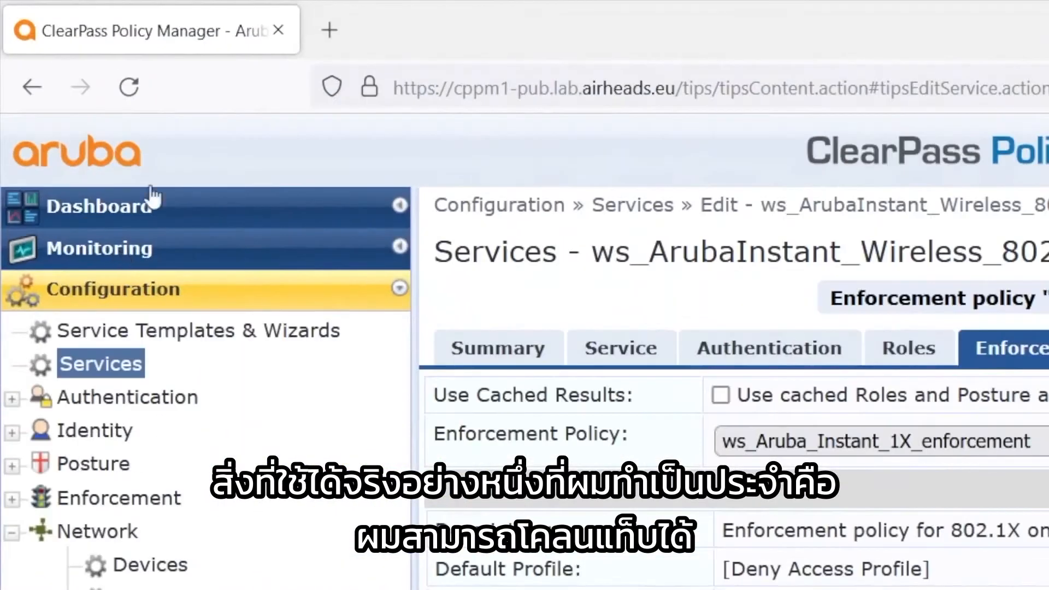
Step: Duplicate the ClearPass browser tab and open the Access Tracker in the new copy
{"action": "right_click", "coordinate": [199, 29]}
{"action": "left_click", "coordinate": [254, 218]}
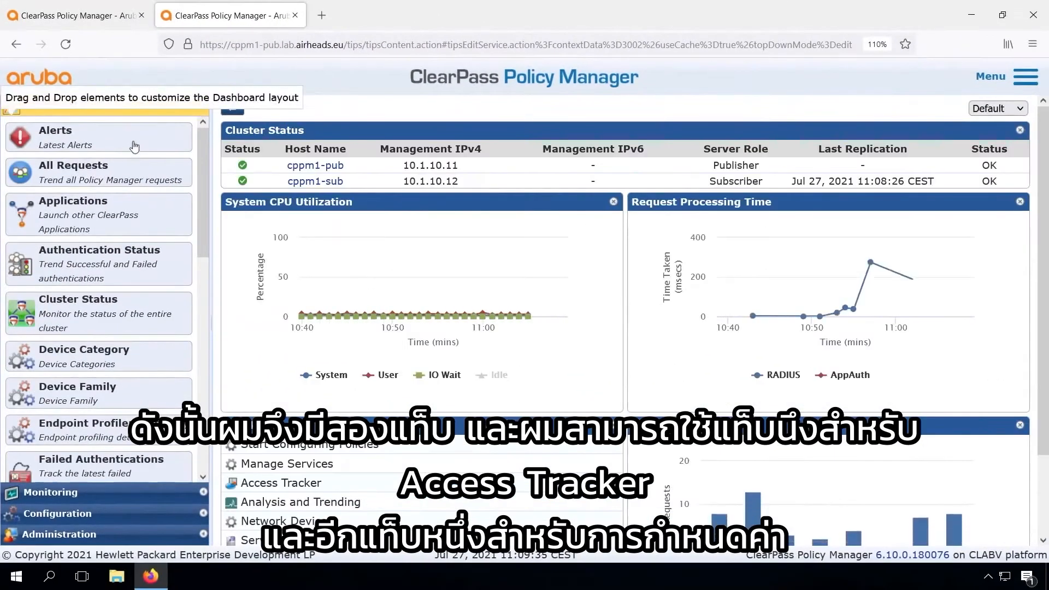
{"action": "left_click", "coordinate": [68, 488]}
{"action": "left_click", "coordinate": [79, 166]}
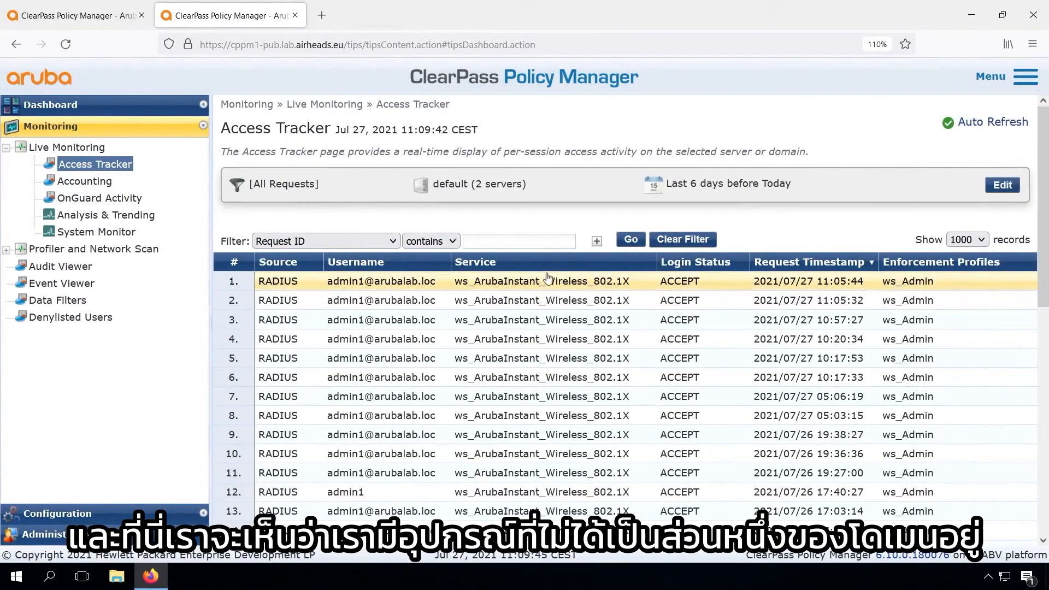
Step: Terminate the session of the newest request with the ArubaOS Wireless RADIUS Dynamic Authorization, and review the details of the newest resulting request
{"action": "left_click", "coordinate": [543, 282]}
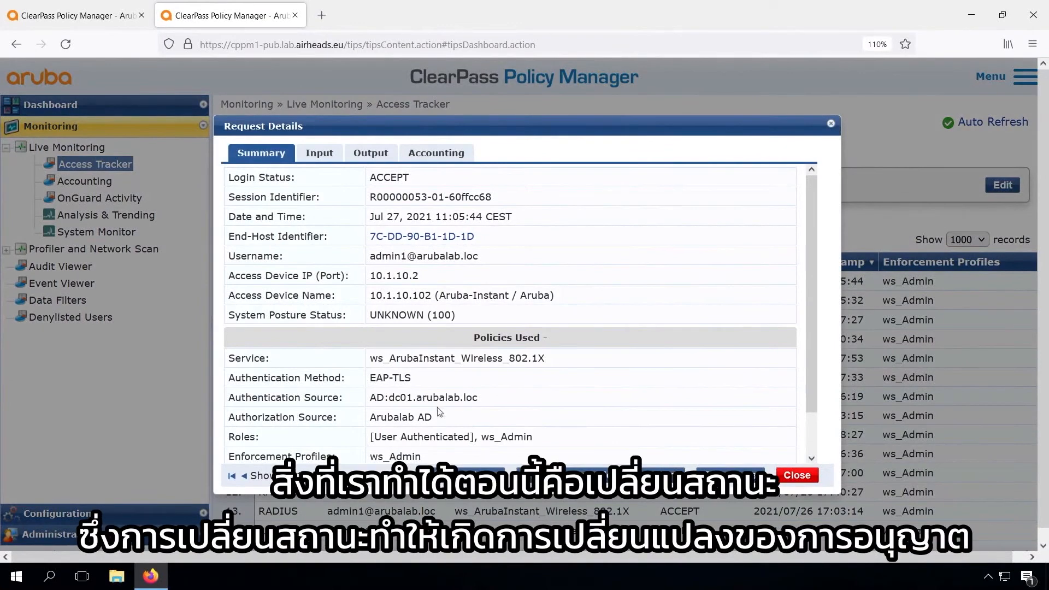
{"action": "left_click", "coordinate": [469, 476]}
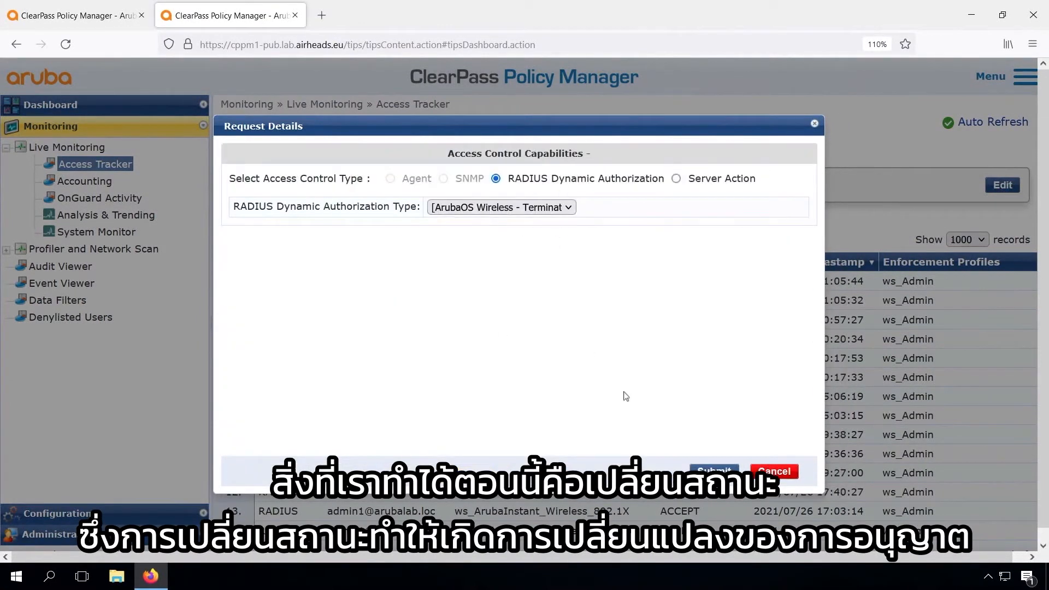
{"action": "left_click", "coordinate": [716, 472]}
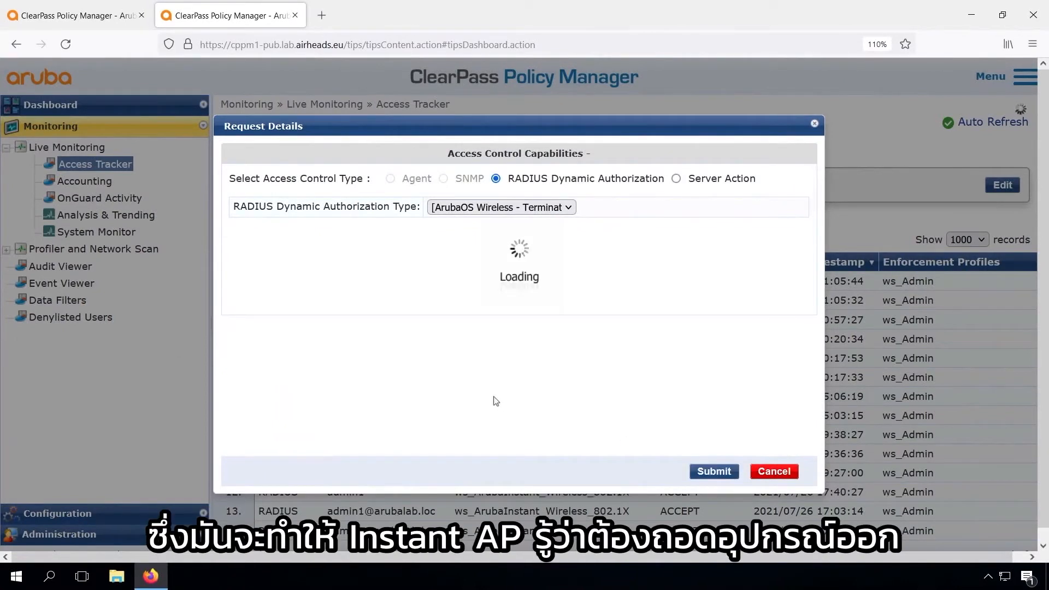
{"action": "left_click", "coordinate": [797, 500]}
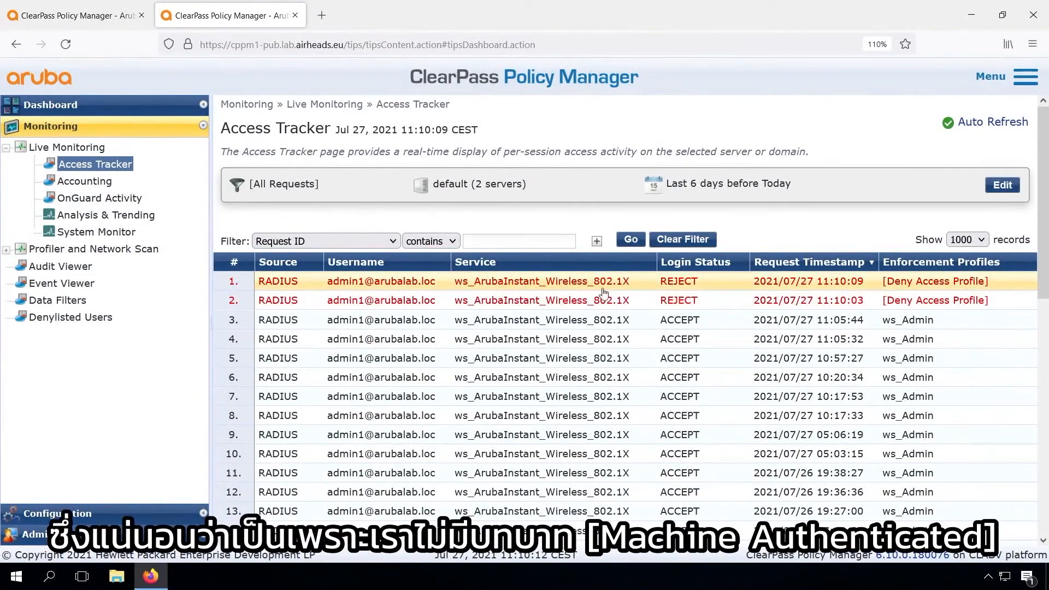
{"action": "left_click", "coordinate": [555, 290]}
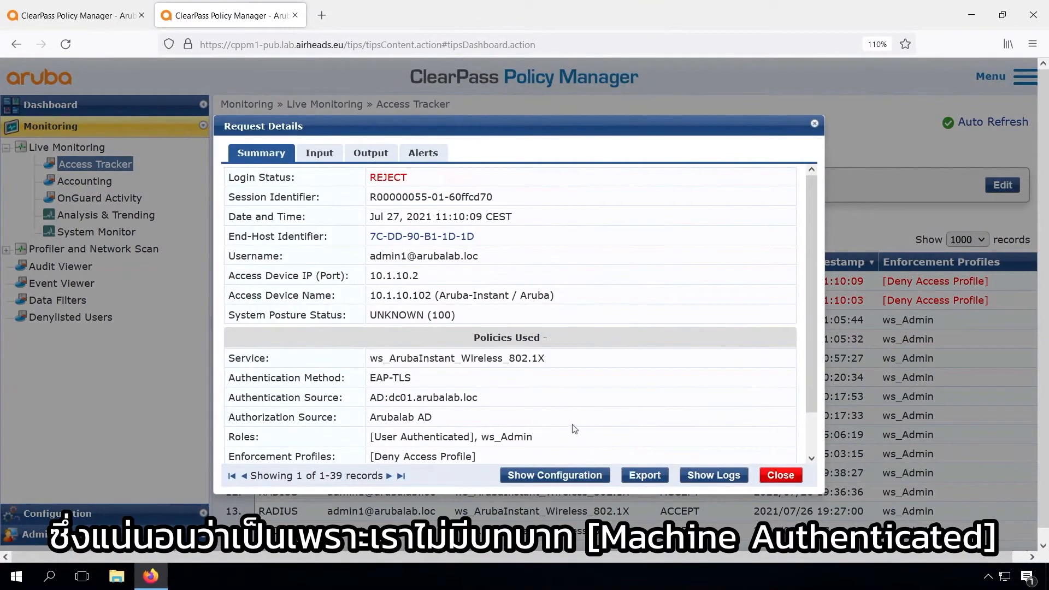
{"action": "left_click", "coordinate": [784, 477]}
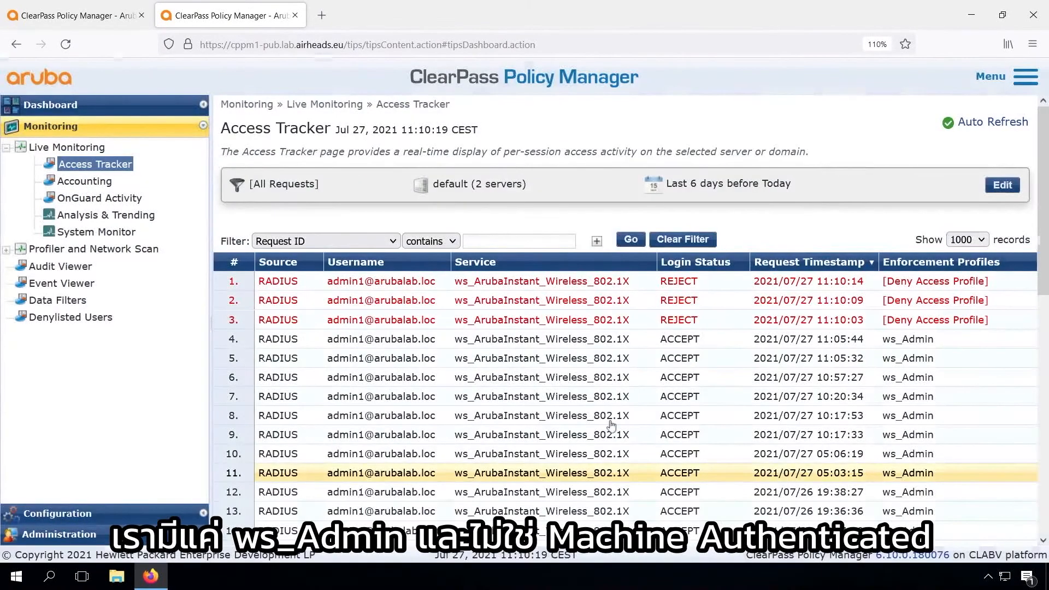
Step: Terminate the corporate device's session from the 10:20:34 request with RADIUS Dynamic Authorization, and check the roles in its new request
{"action": "left_click", "coordinate": [393, 402]}
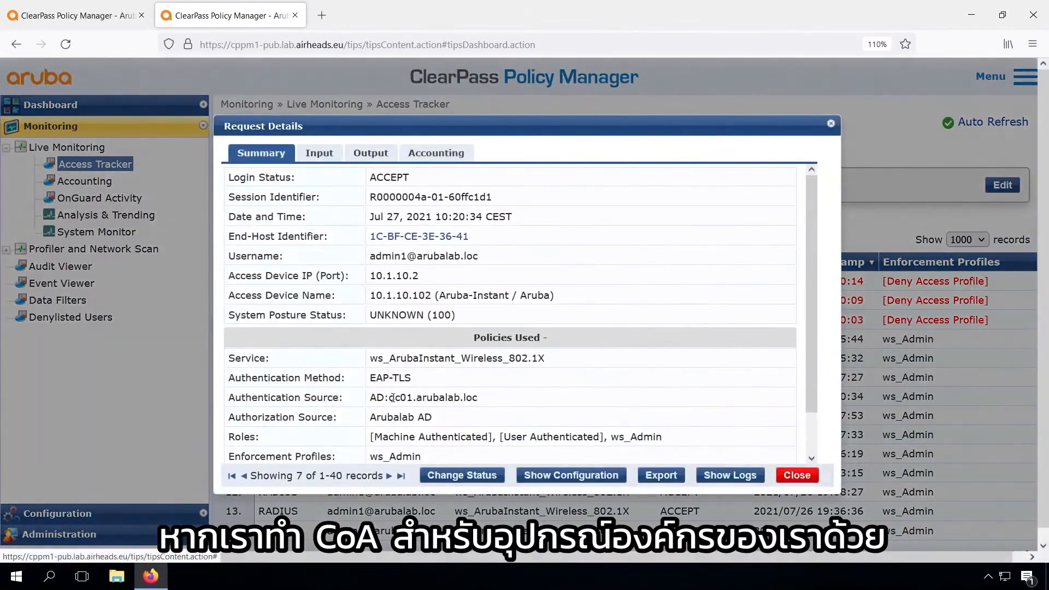
{"action": "left_click", "coordinate": [462, 475]}
{"action": "left_click", "coordinate": [712, 470]}
{"action": "left_click", "coordinate": [797, 499]}
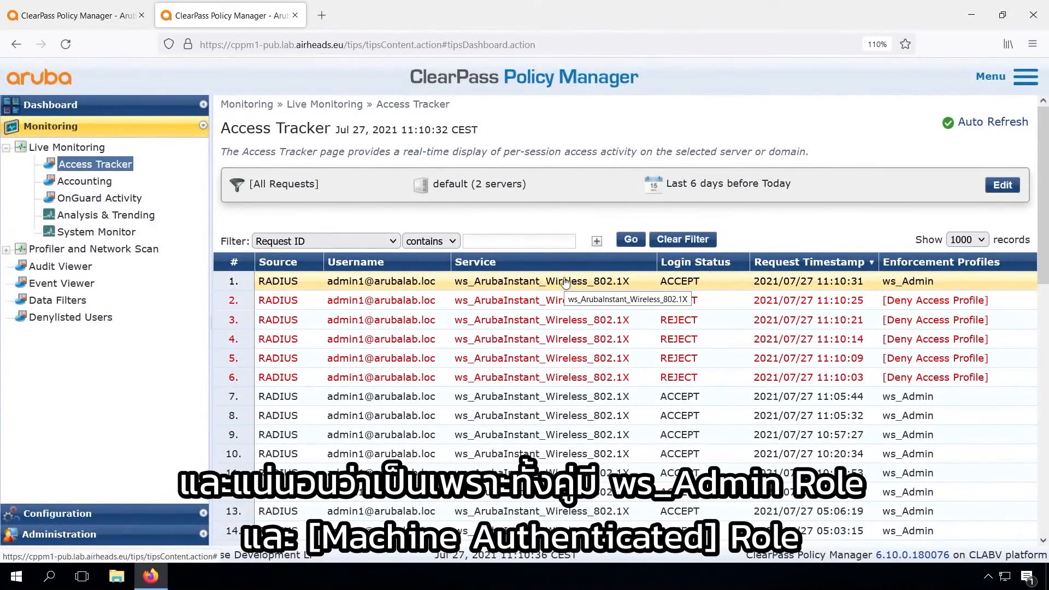
{"action": "key", "text": "ctrl+w"}
{"action": "left_click_drag", "start_coordinate": [384, 439], "coordinate": [487, 438]}
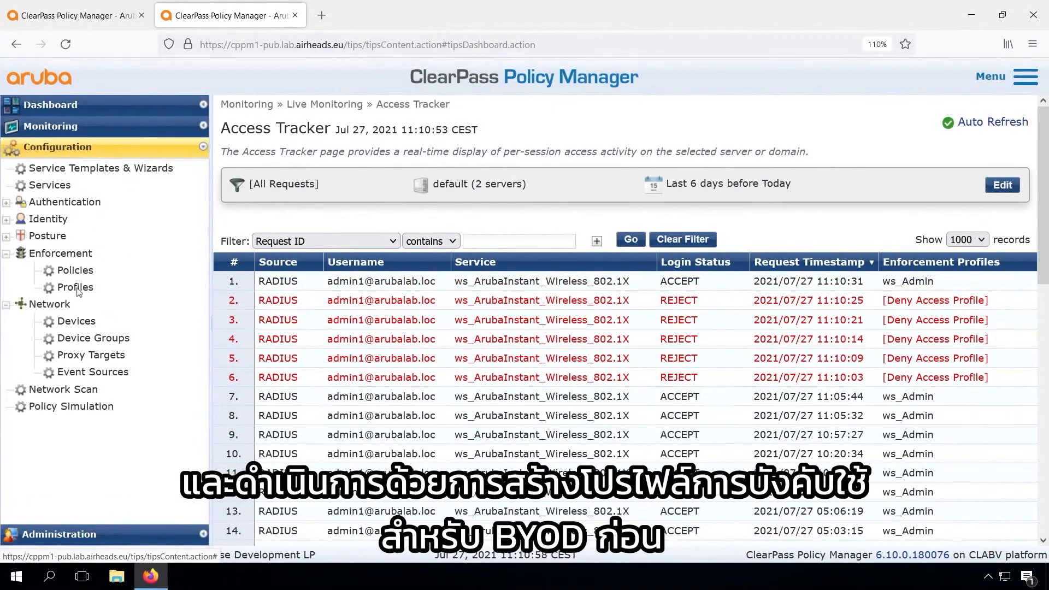
Step: Create an Aruba RADIUS Enforcement profile named ws_BYOD with the description "Return the BYOD Aruba-User-Role"
{"action": "left_click", "coordinate": [77, 287]}
{"action": "left_click", "coordinate": [998, 122]}
{"action": "left_click", "coordinate": [520, 201]}
{"action": "type", "text": "ws_BYOD"}
{"action": "left_click", "coordinate": [504, 219]}
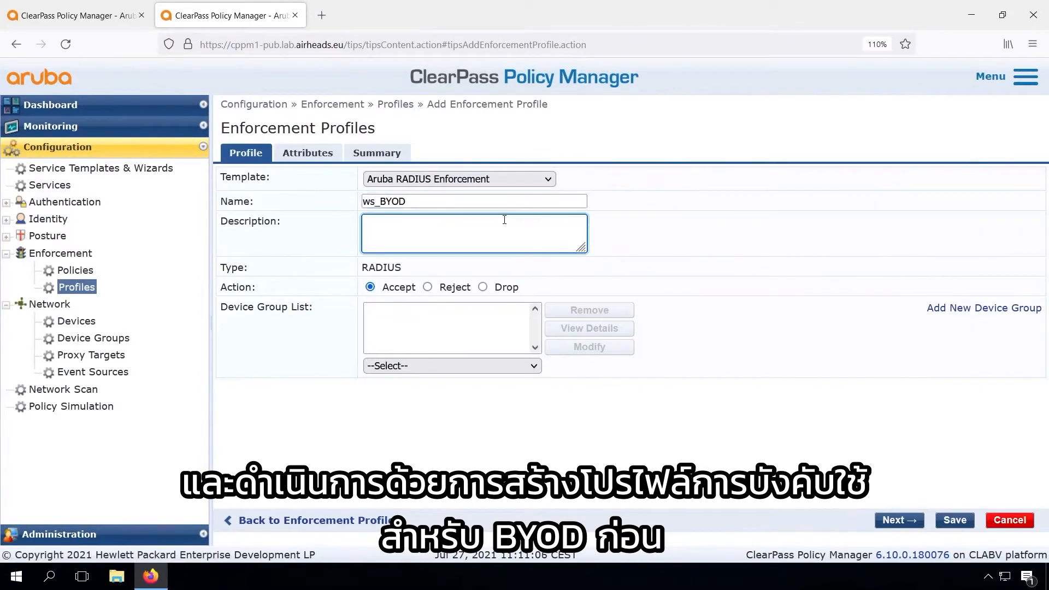
{"action": "type", "text": "Return the B"}
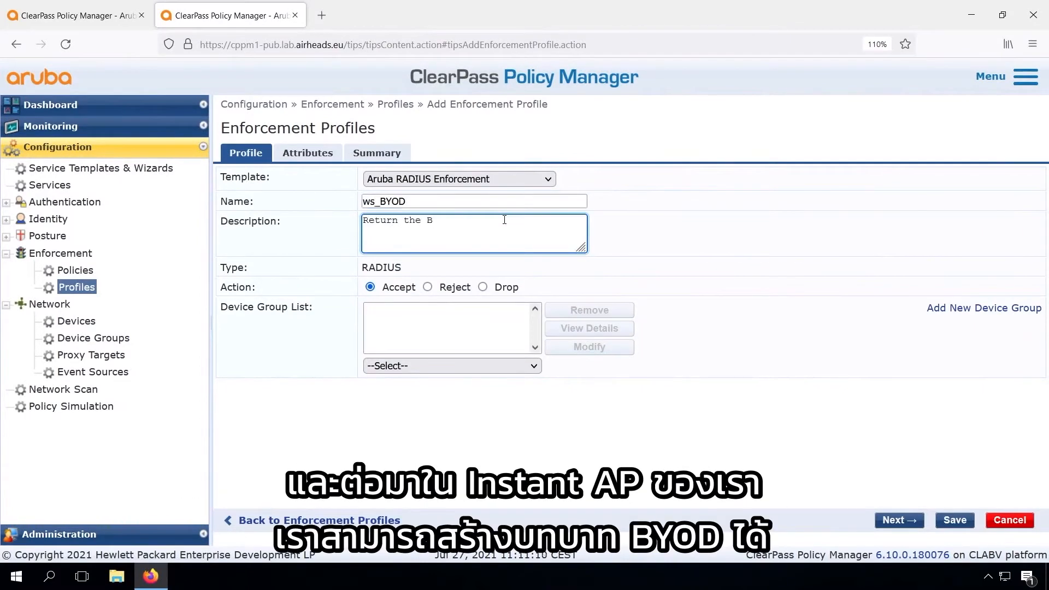
{"action": "type", "text": "YOD Aruba-User-Role"}
Step: Set the Aruba-User-Role attribute value of the new profile to BYOD and save the profile
{"action": "left_click", "coordinate": [306, 154]}
{"action": "left_click", "coordinate": [726, 195]}
{"action": "type", "text": "bYO"}
{"action": "key", "text": "BackSpace"}
{"action": "key", "text": "BackSpace"}
{"action": "key", "text": "BackSpace"}
{"action": "type", "text": "BYOD"}
{"action": "left_click", "coordinate": [956, 520]}
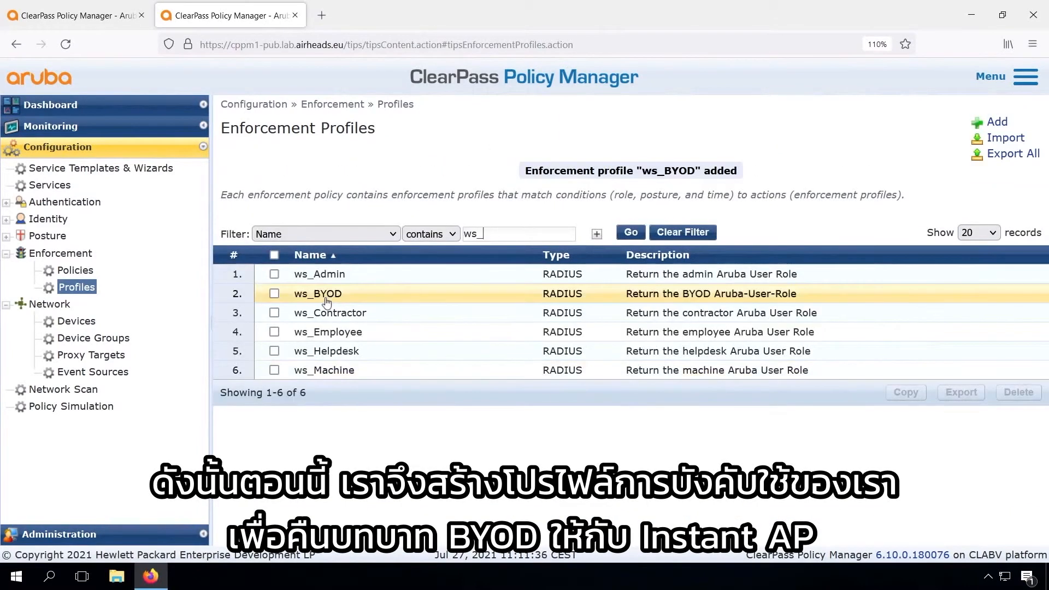
Step: Open the rules of the ws_Aruba_Instant_1X_enforcement policy and start a new rule
{"action": "left_click", "coordinate": [69, 271]}
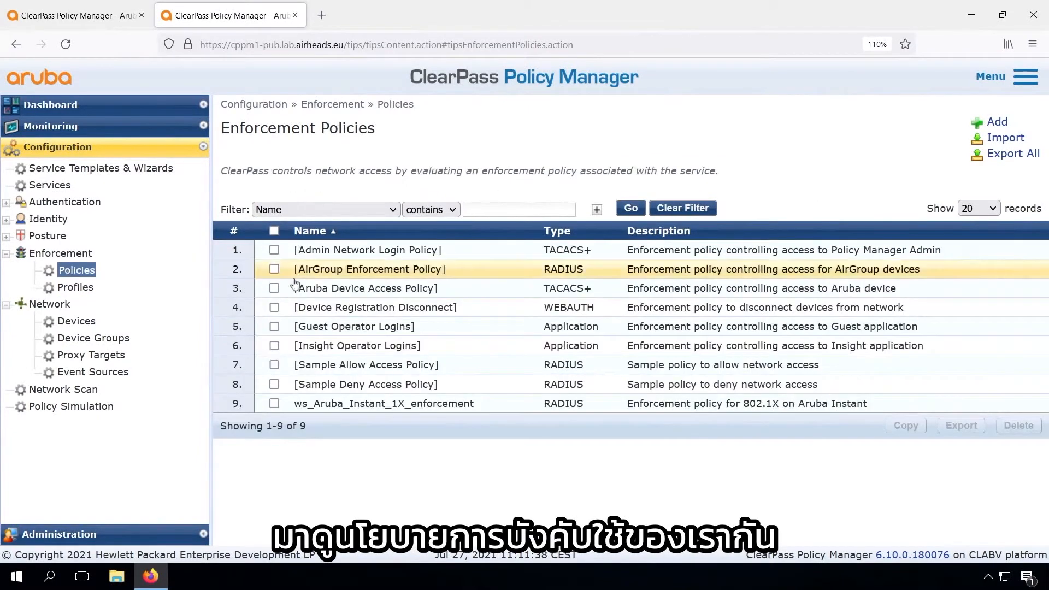
{"action": "left_click", "coordinate": [376, 405]}
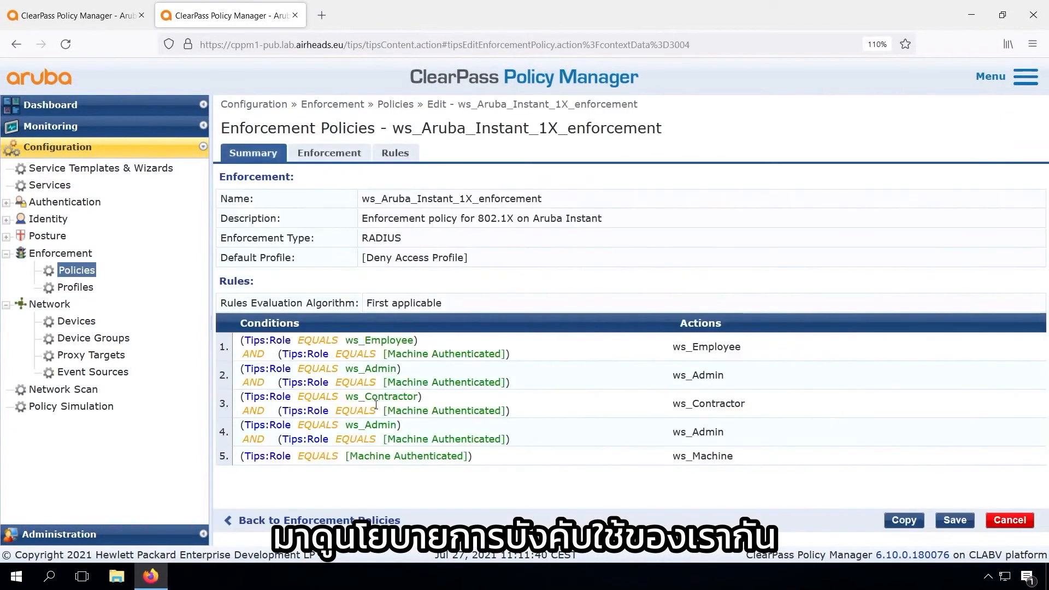
{"action": "left_click", "coordinate": [395, 153]}
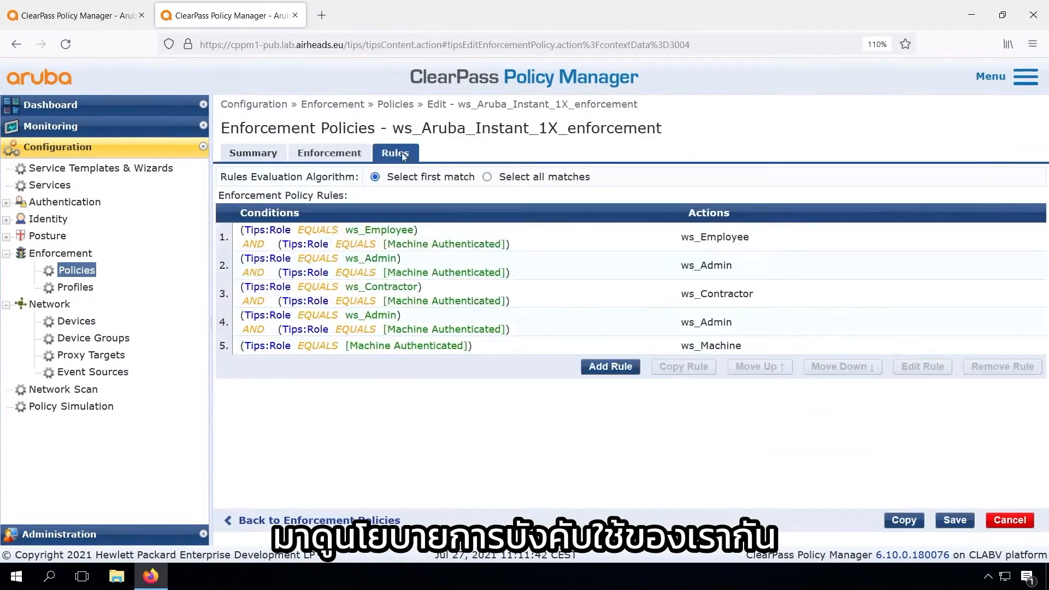
{"action": "left_click", "coordinate": [610, 367]}
Step: Set the new rule's condition to Tips Role EQUALS ws_Admin and assign the [RADIUS] ws_BYOD enforcement profile
{"action": "left_click", "coordinate": [246, 232]}
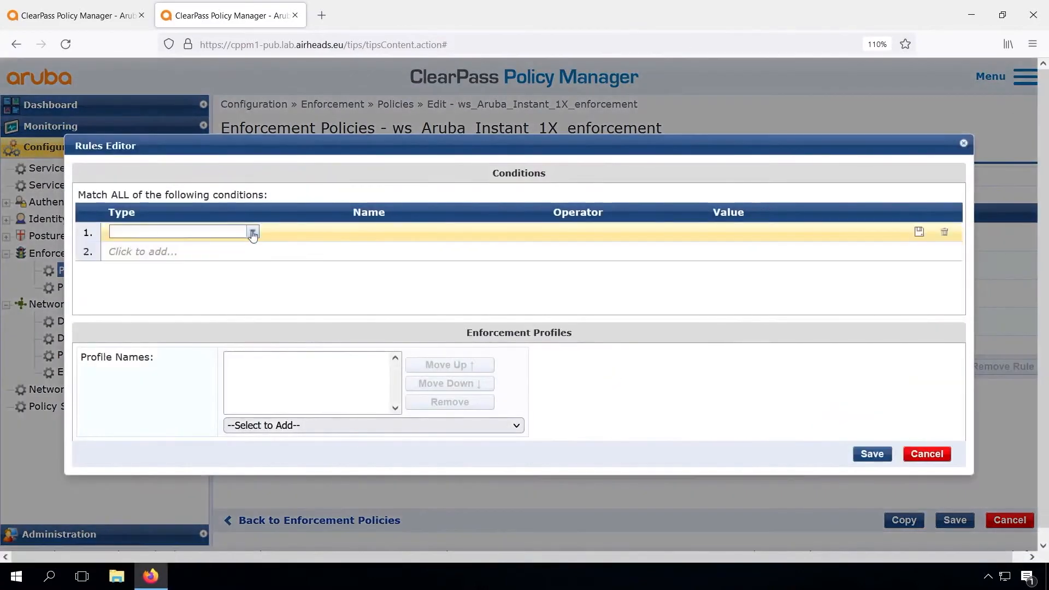
{"action": "left_click", "coordinate": [240, 232]}
{"action": "left_click", "coordinate": [217, 249]}
{"action": "type", "text": "Role"}
{"action": "left_click", "coordinate": [427, 248]}
{"action": "type", "text": "eq"}
{"action": "left_click", "coordinate": [557, 251]}
{"action": "type", "text": "ws_Admin"}
{"action": "left_click", "coordinate": [804, 247]}
{"action": "left_click", "coordinate": [374, 425]}
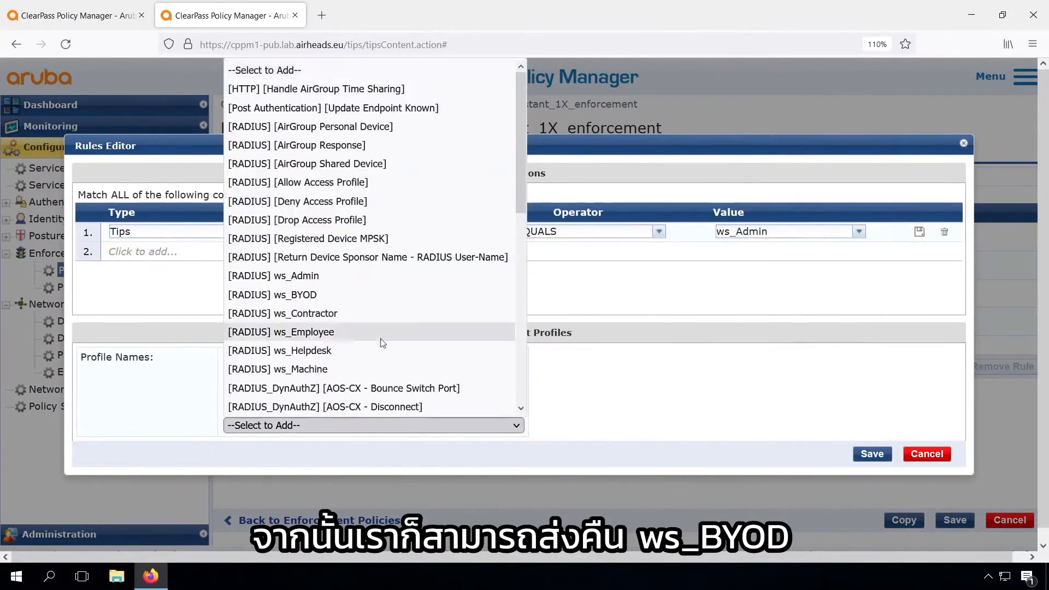
{"action": "left_click", "coordinate": [262, 298]}
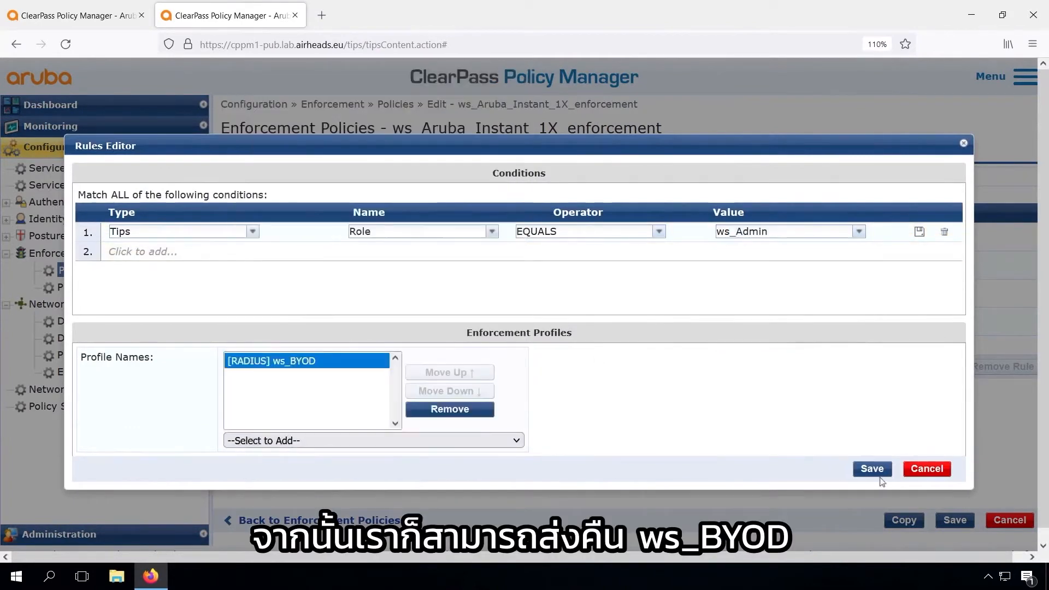
Step: Change the condition's operator to MATCHES_ANY and add the role names ws_Admin and ws_Employee as values
{"action": "left_click", "coordinate": [660, 233]}
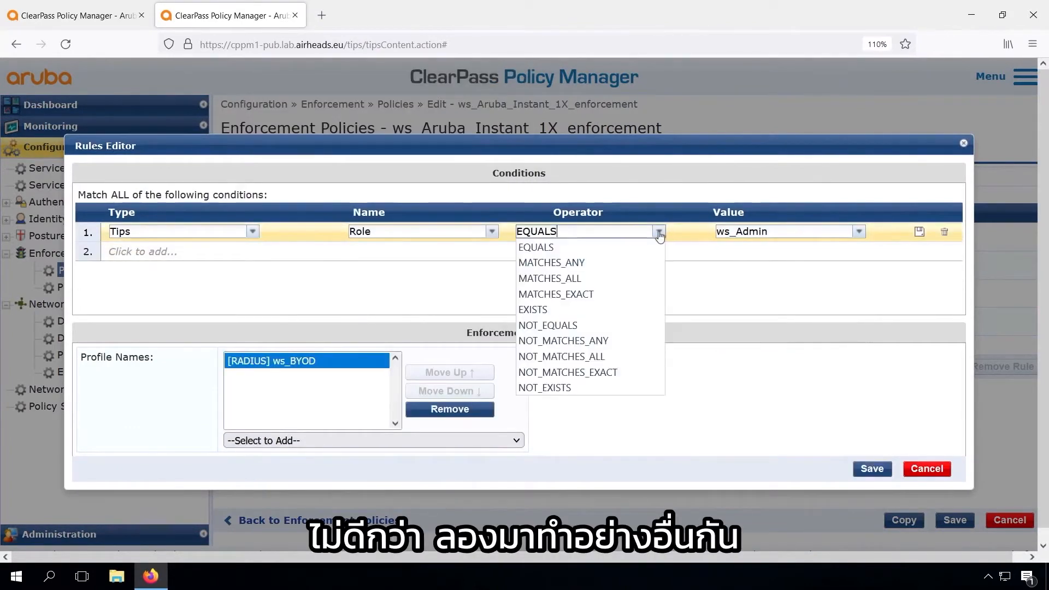
{"action": "left_click", "coordinate": [593, 264]}
{"action": "left_click", "coordinate": [709, 303]}
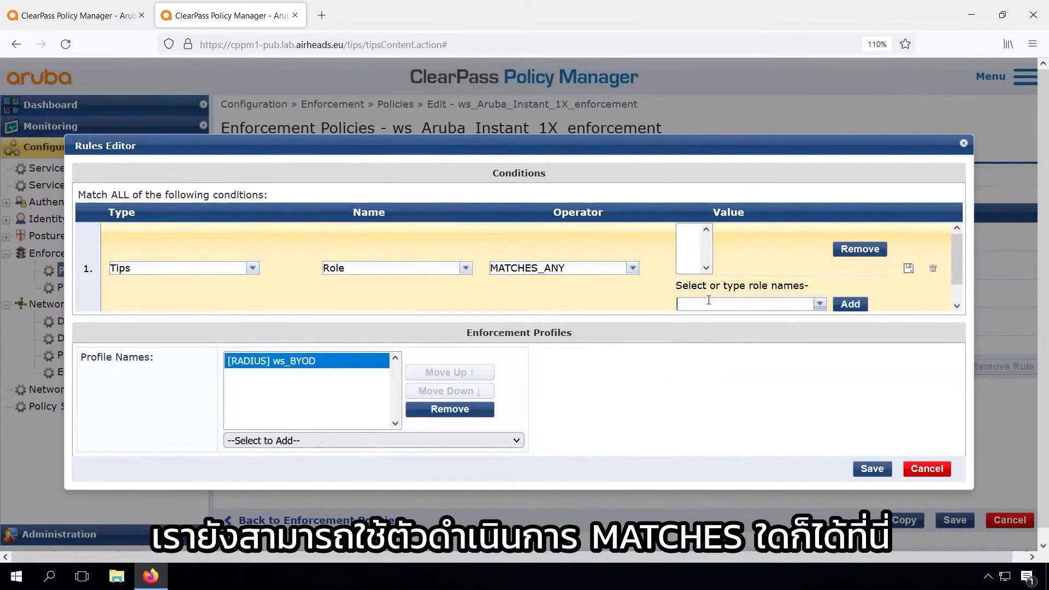
{"action": "left_click", "coordinate": [820, 304]}
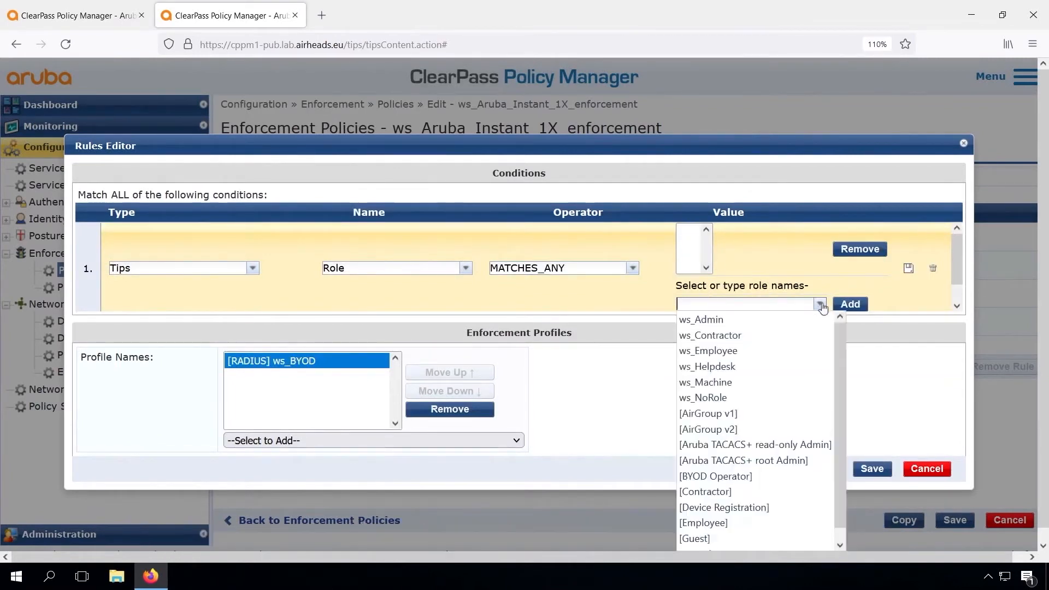
{"action": "left_click", "coordinate": [771, 323]}
{"action": "left_click", "coordinate": [850, 305]}
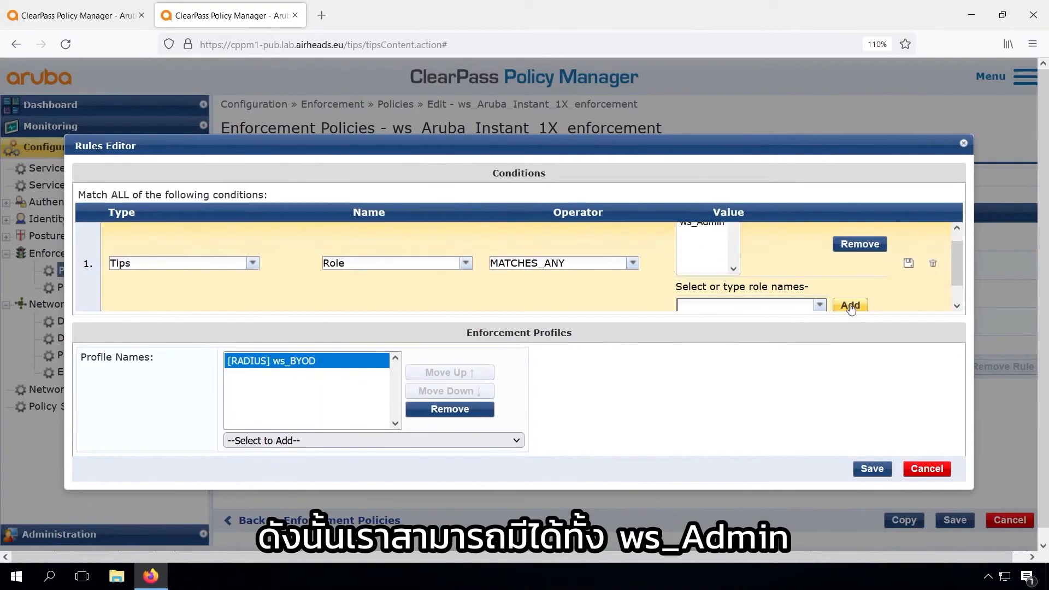
{"action": "left_click", "coordinate": [820, 305]}
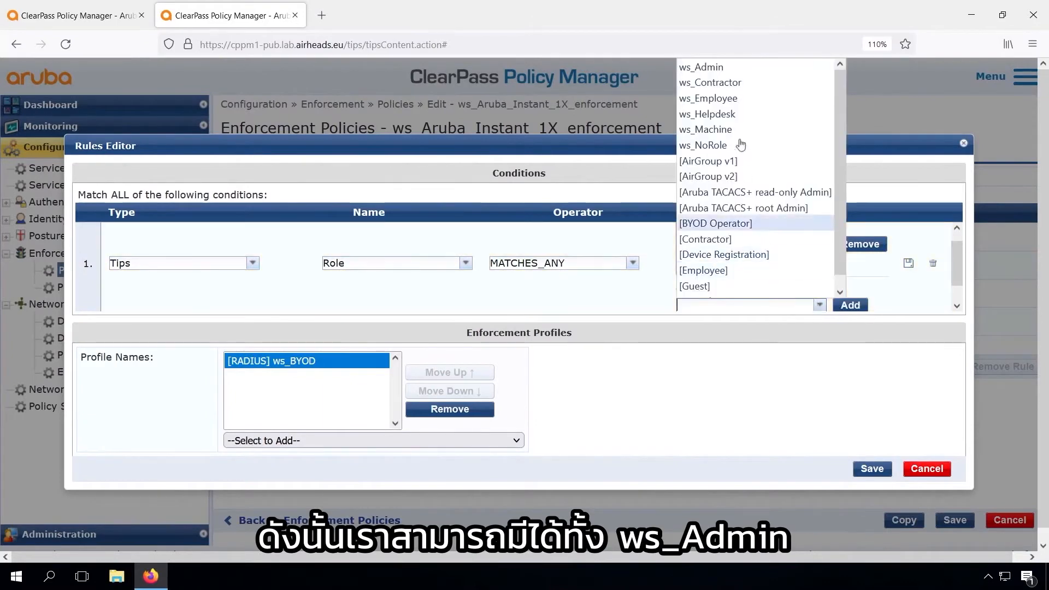
{"action": "left_click", "coordinate": [727, 95]}
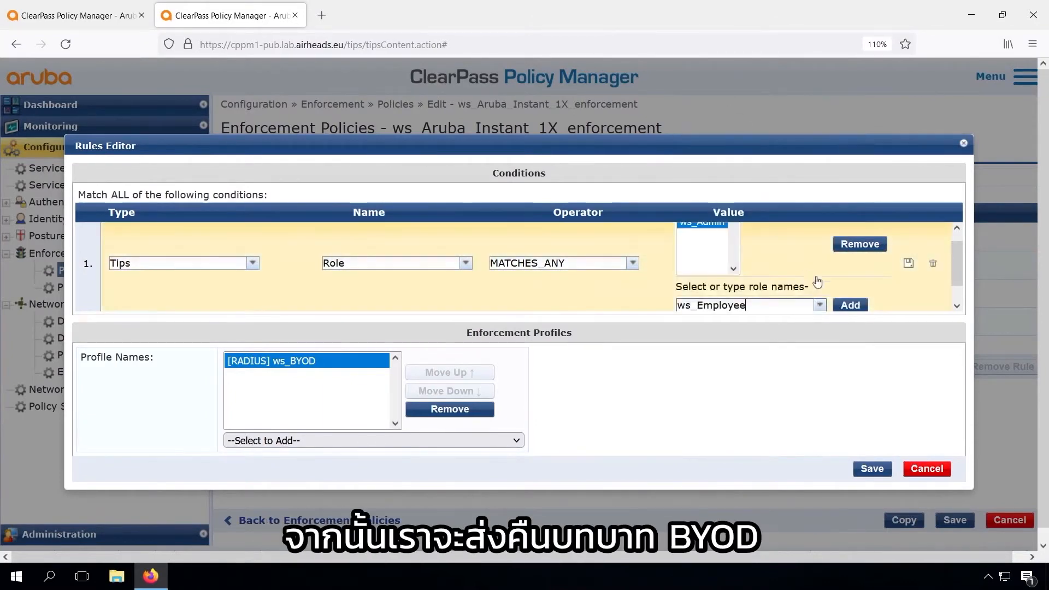
{"action": "left_click", "coordinate": [848, 305]}
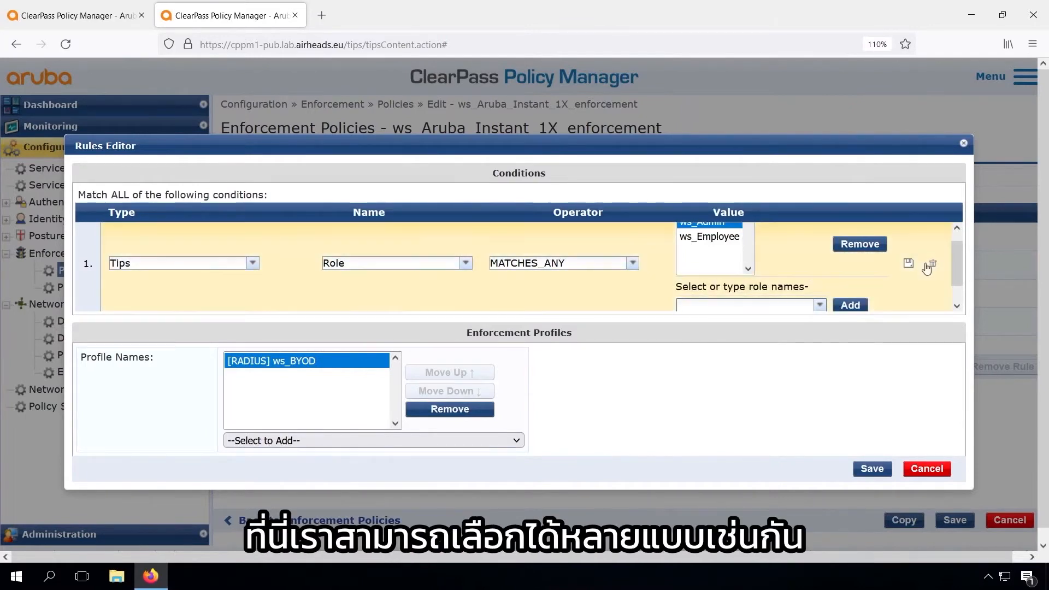
Step: Save the ws_BYOD rule with its condition, and save the ws_Aruba_Instant_1X_enforcement policy
{"action": "left_click", "coordinate": [909, 266]}
{"action": "left_click", "coordinate": [873, 468]}
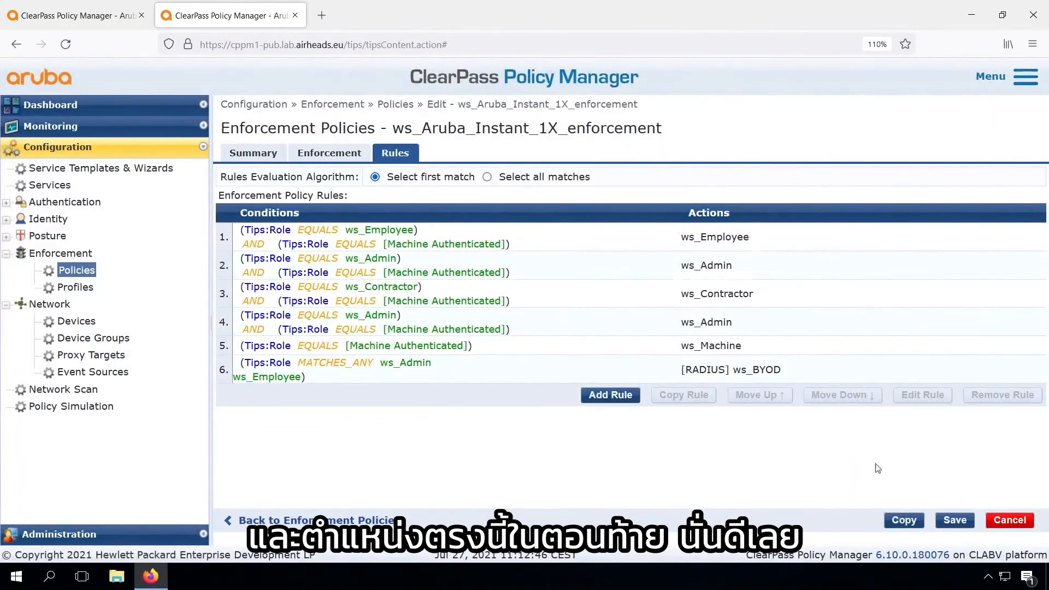
{"action": "left_click", "coordinate": [956, 520]}
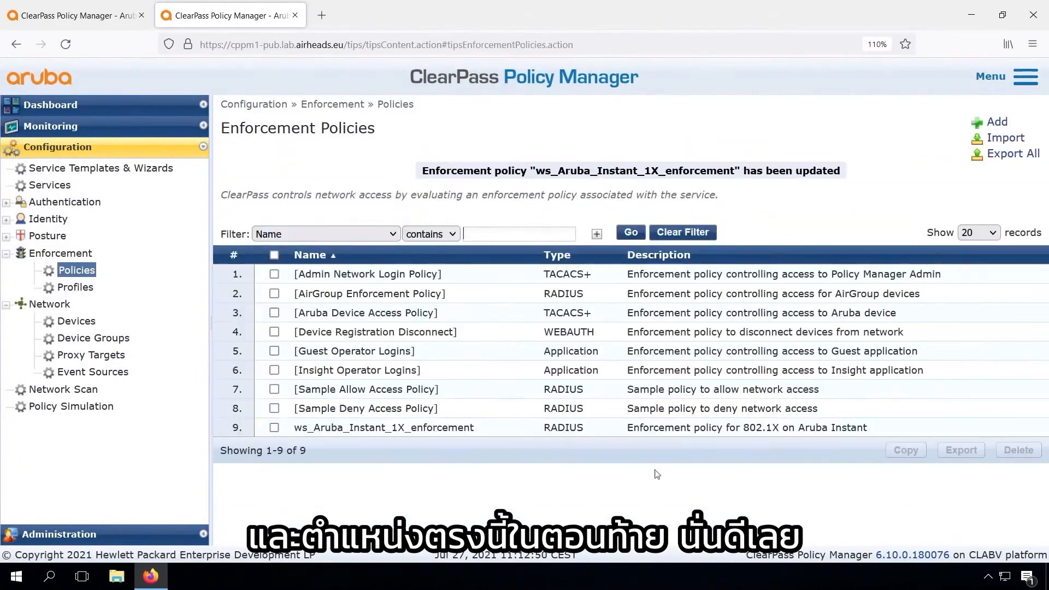
Step: Open the Access Tracker and view the details of the most recent rejected wireless 802.1X request
{"action": "left_click", "coordinate": [50, 127]}
{"action": "left_click", "coordinate": [89, 166]}
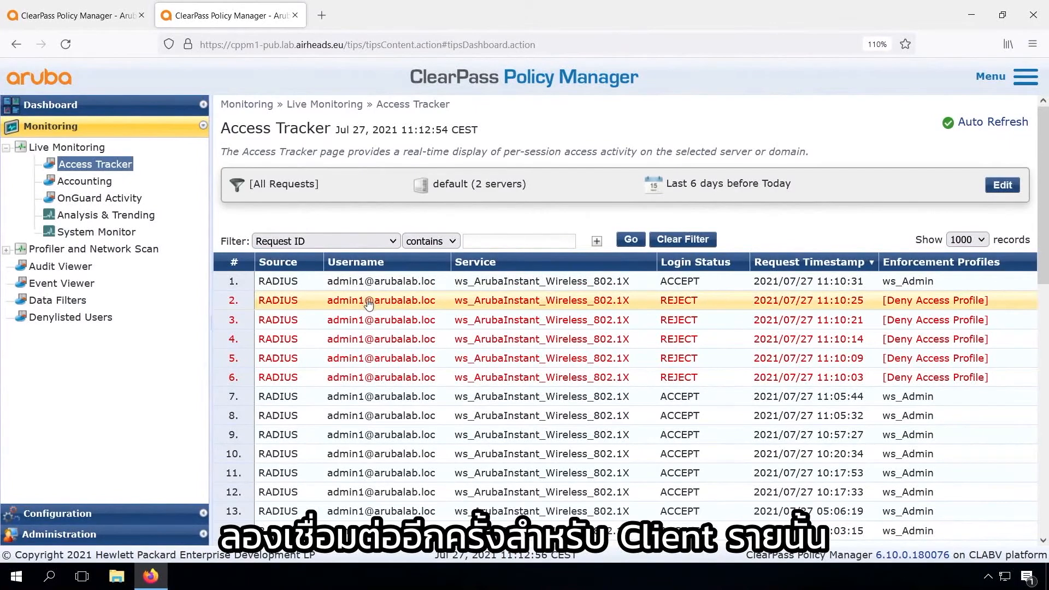
{"action": "left_click", "coordinate": [368, 304]}
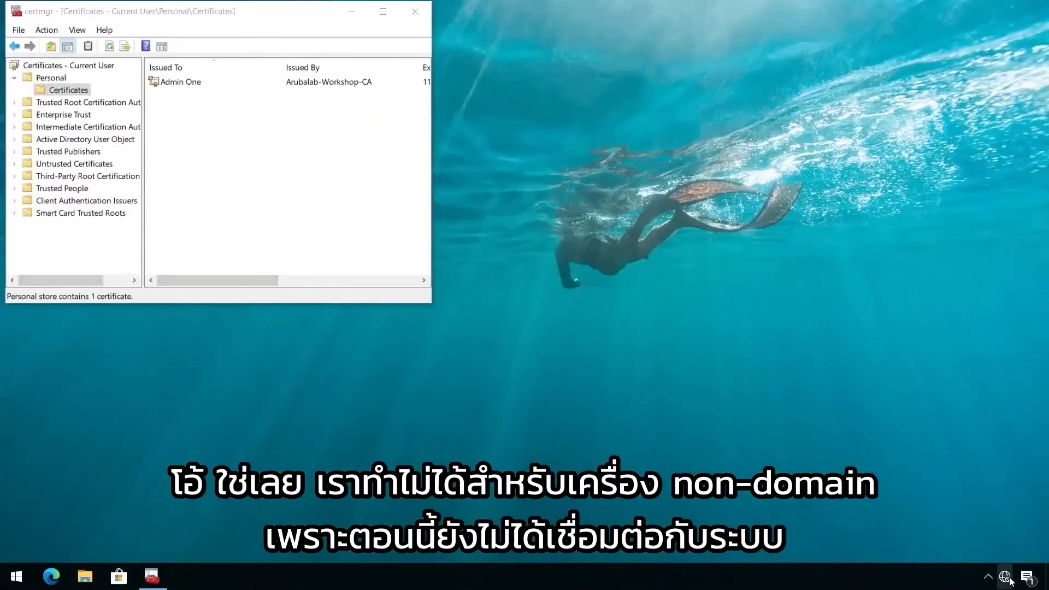
Step: Switch to the non-domain Windows client and connect it to the Airheads-Corp wireless network
{"action": "left_click", "coordinate": [1005, 577]}
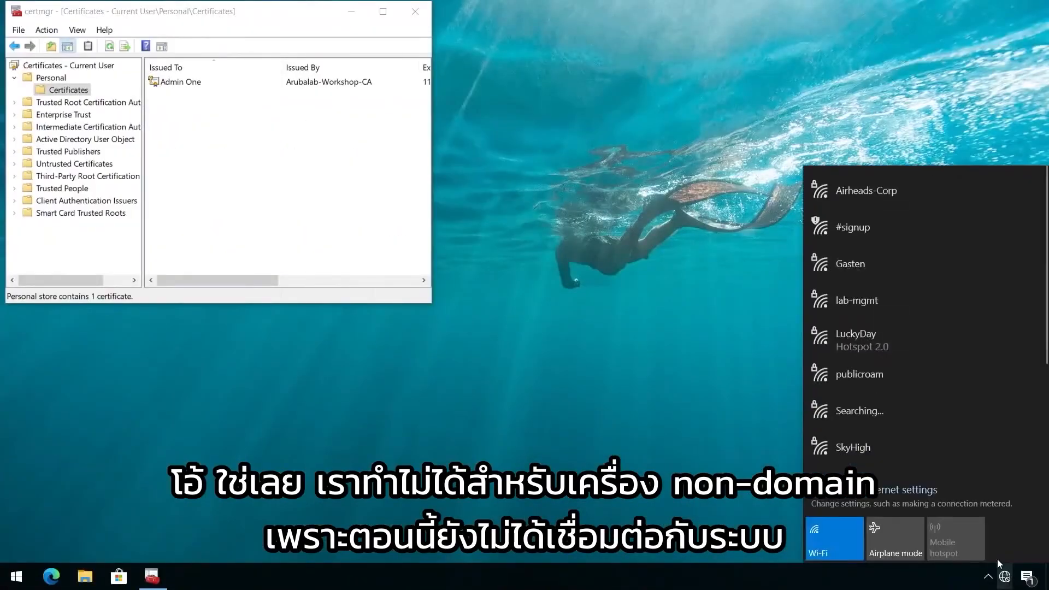
{"action": "left_click", "coordinate": [861, 187]}
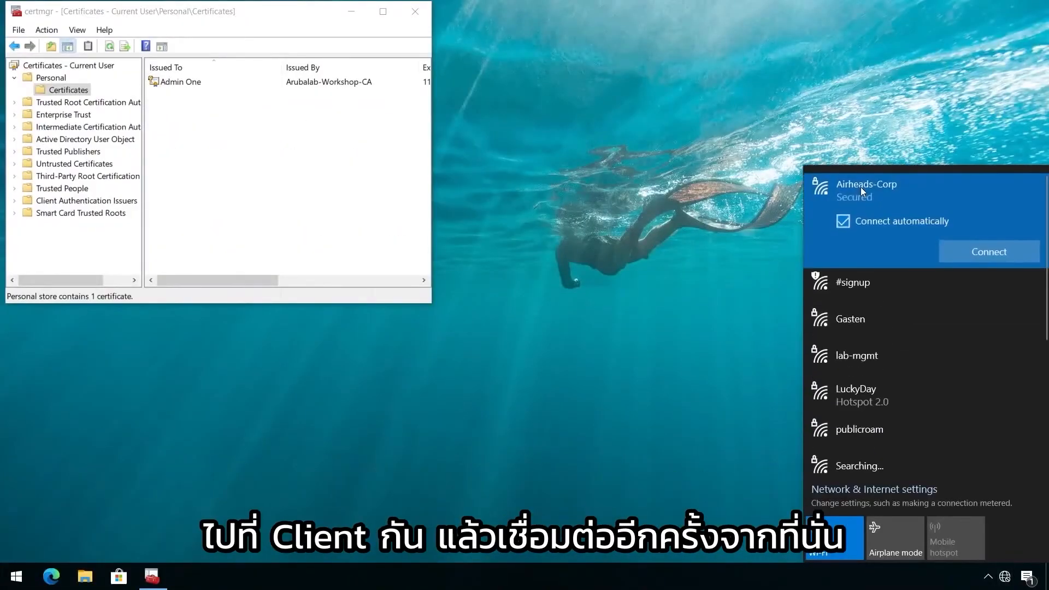
{"action": "left_click", "coordinate": [976, 253]}
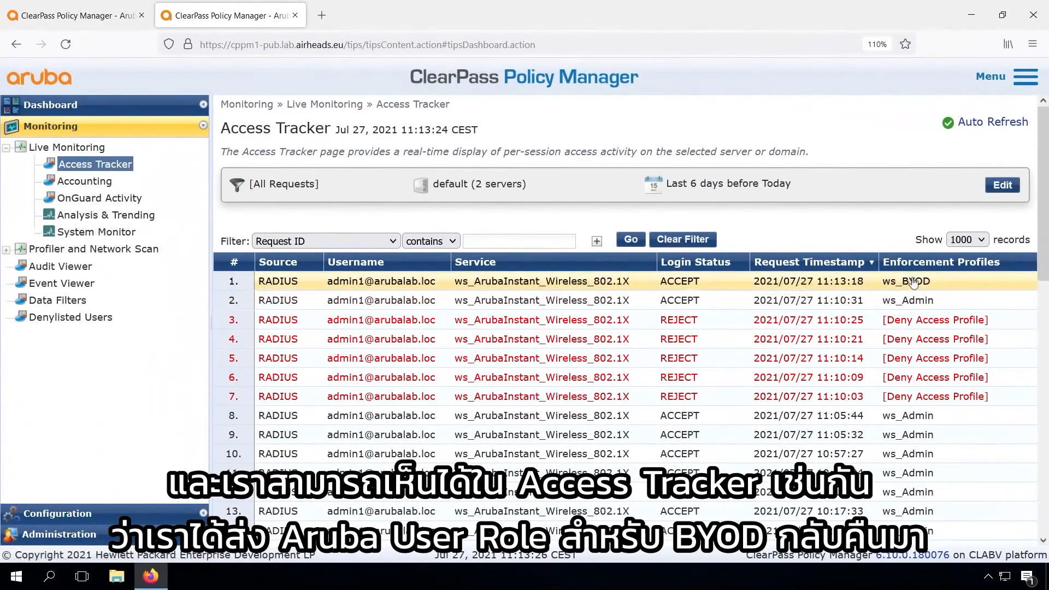
Step: Log in to the Instant AP at 10.1.10.2 in a new browser tab as admin with the account password, and view its clients
{"action": "left_click", "coordinate": [321, 17]}
{"action": "type", "text": "10.1.10.2"}
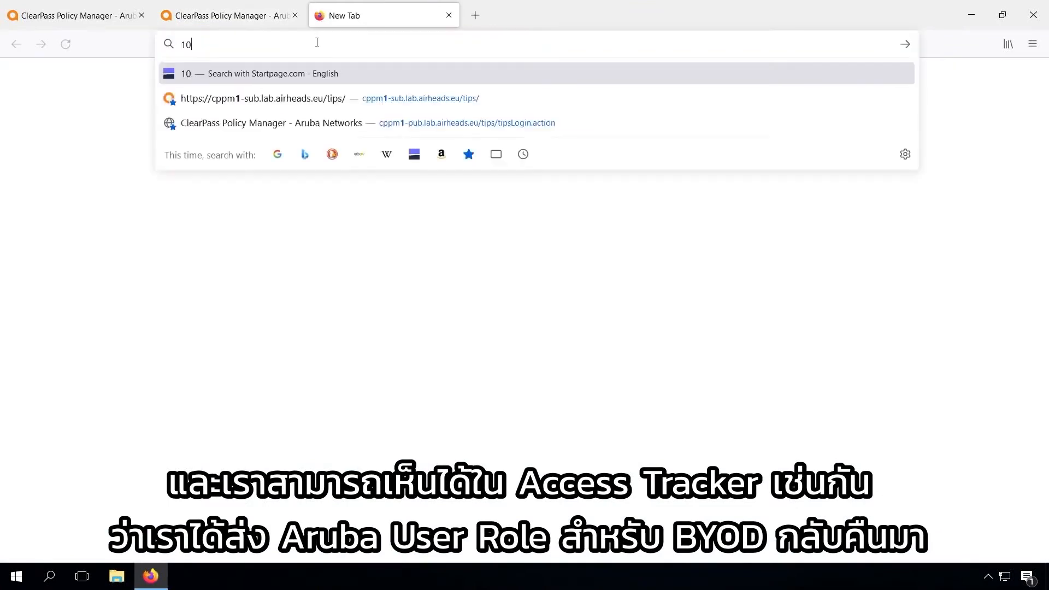
{"action": "key", "text": "Return"}
{"action": "type", "text": "admin"}
{"action": "key", "text": "Tab"}
{"action": "type", "text": "••••••••"}
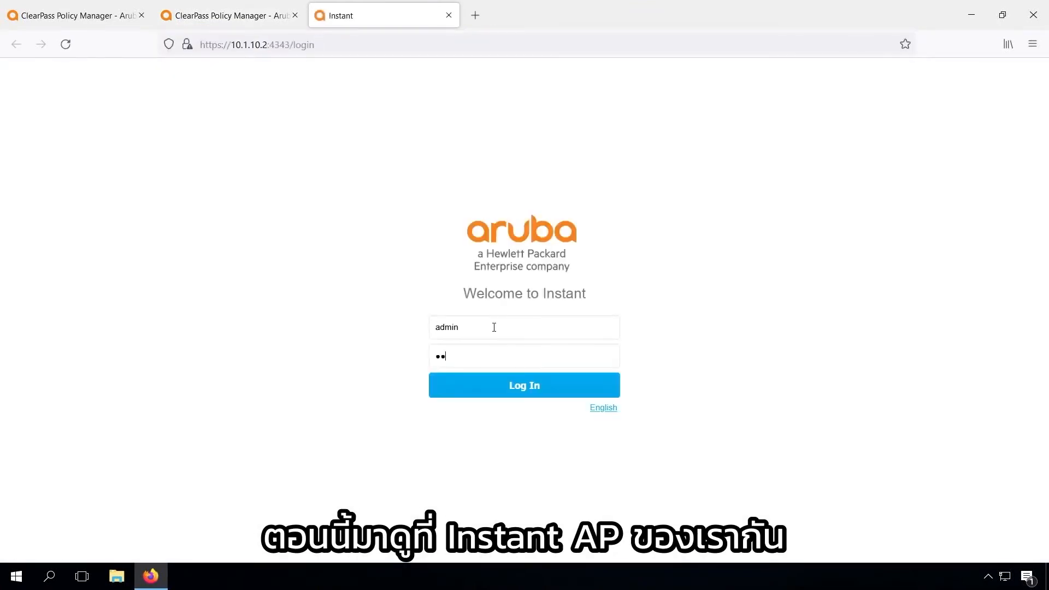
{"action": "key", "text": "Return"}
{"action": "left_click", "coordinate": [60, 221]}
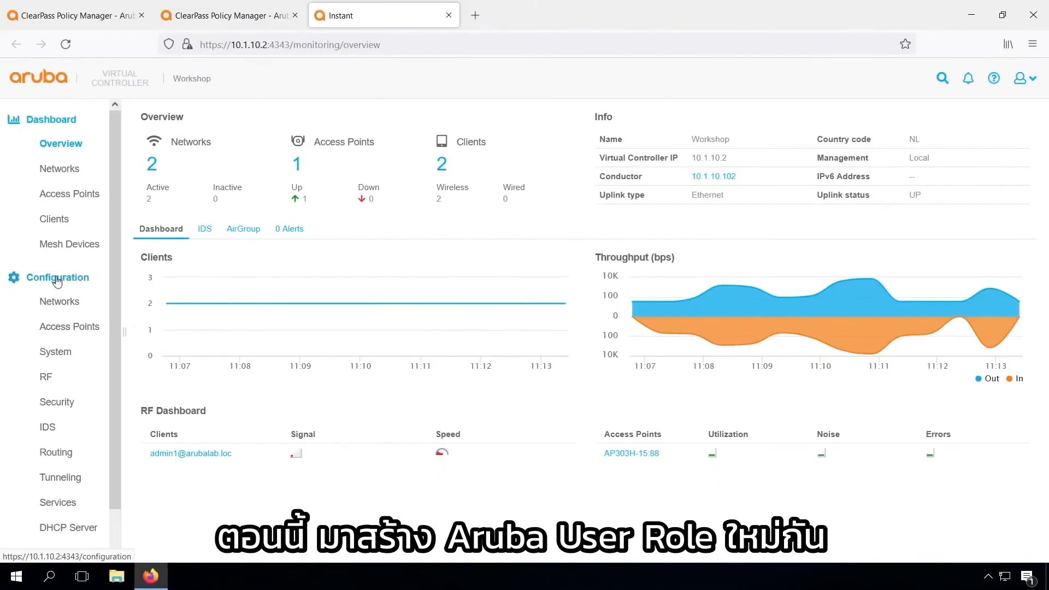
Step: Add a new user role named BYOD in the Instant AP's security configuration
{"action": "left_click", "coordinate": [63, 405]}
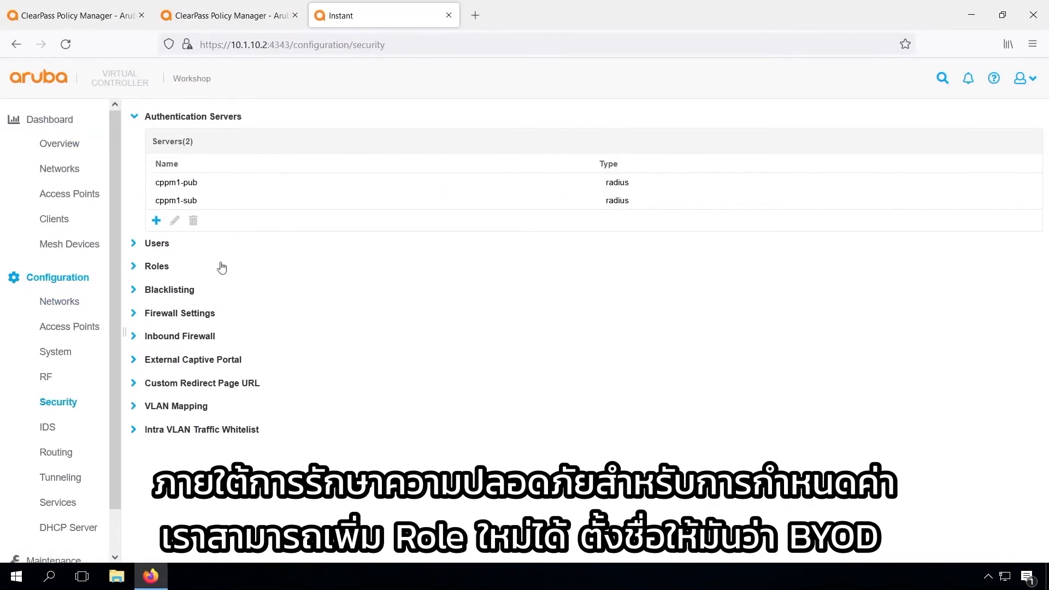
{"action": "left_click", "coordinate": [151, 272]}
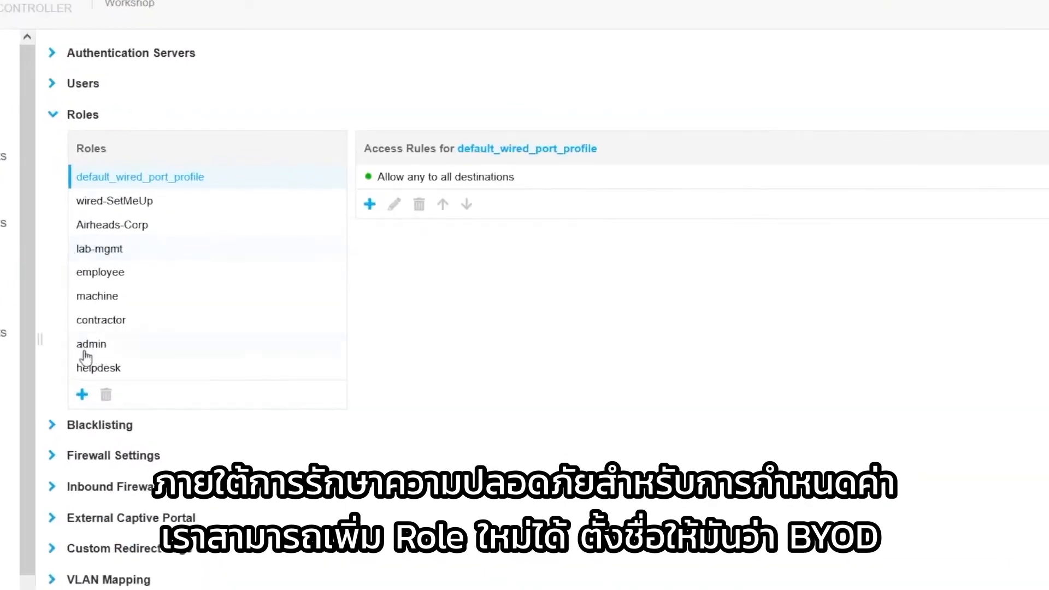
{"action": "left_click", "coordinate": [158, 379]}
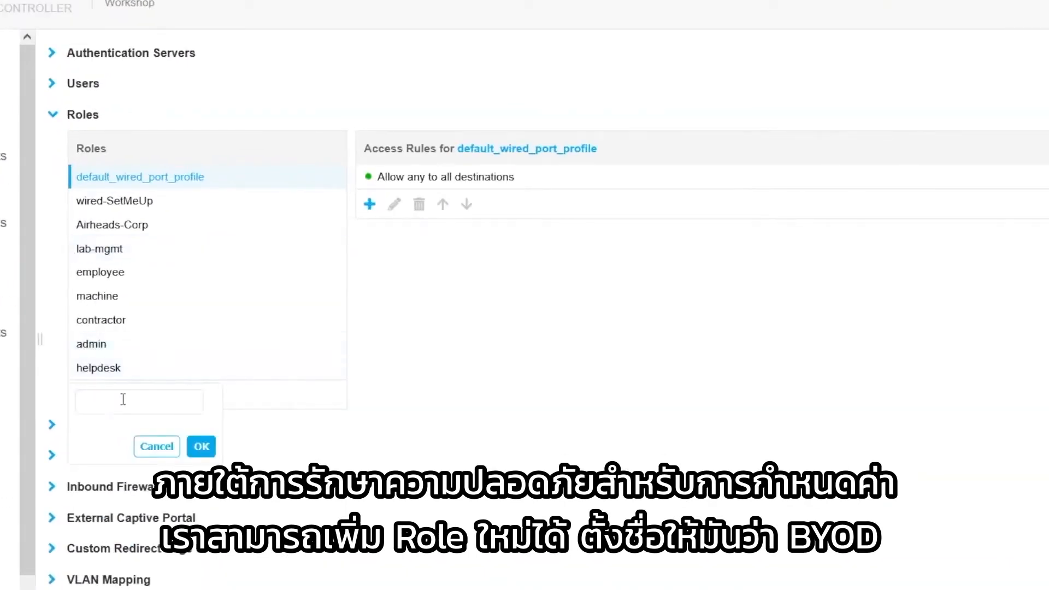
{"action": "type", "text": "BYOD"}
{"action": "left_click", "coordinate": [202, 446]}
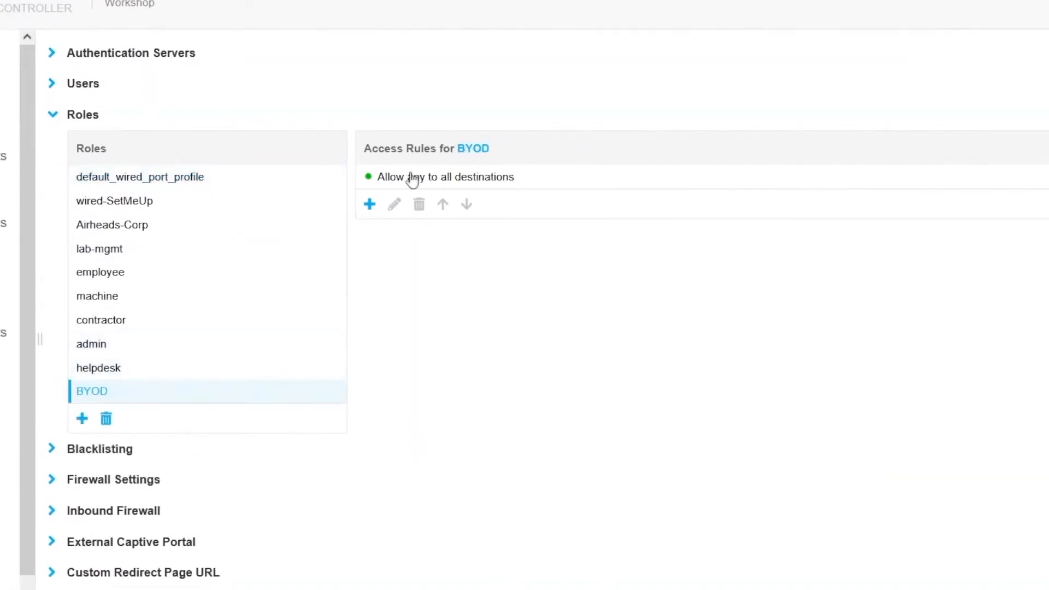
Step: Add a VLAN assignment access rule to the BYOD role that assigns VLAN 13
{"action": "left_click", "coordinate": [369, 204]}
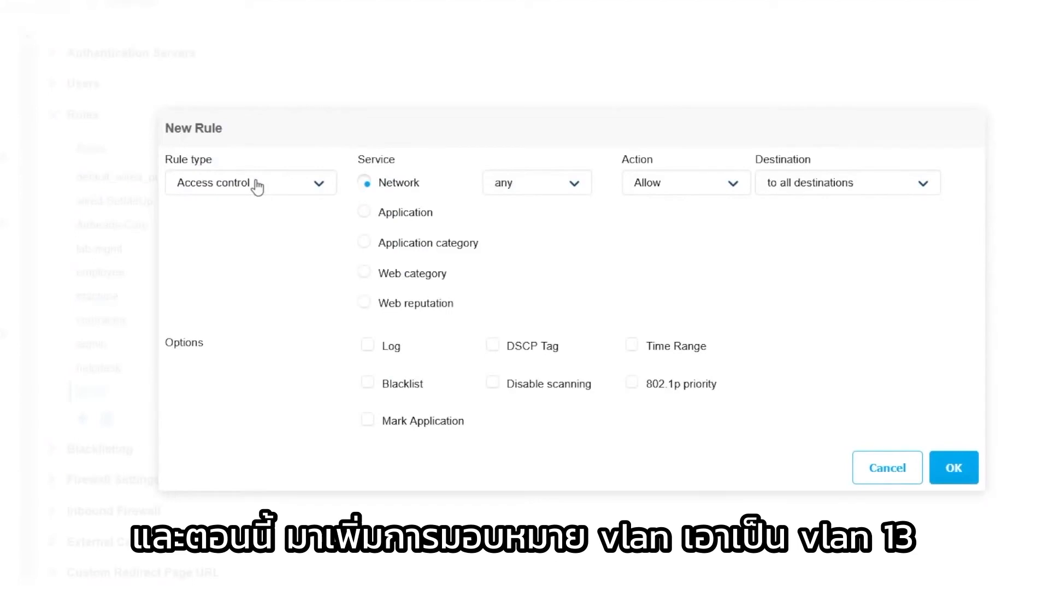
{"action": "left_click", "coordinate": [257, 187]}
{"action": "left_click", "coordinate": [246, 228]}
{"action": "left_click", "coordinate": [405, 181]}
{"action": "type", "text": "13"}
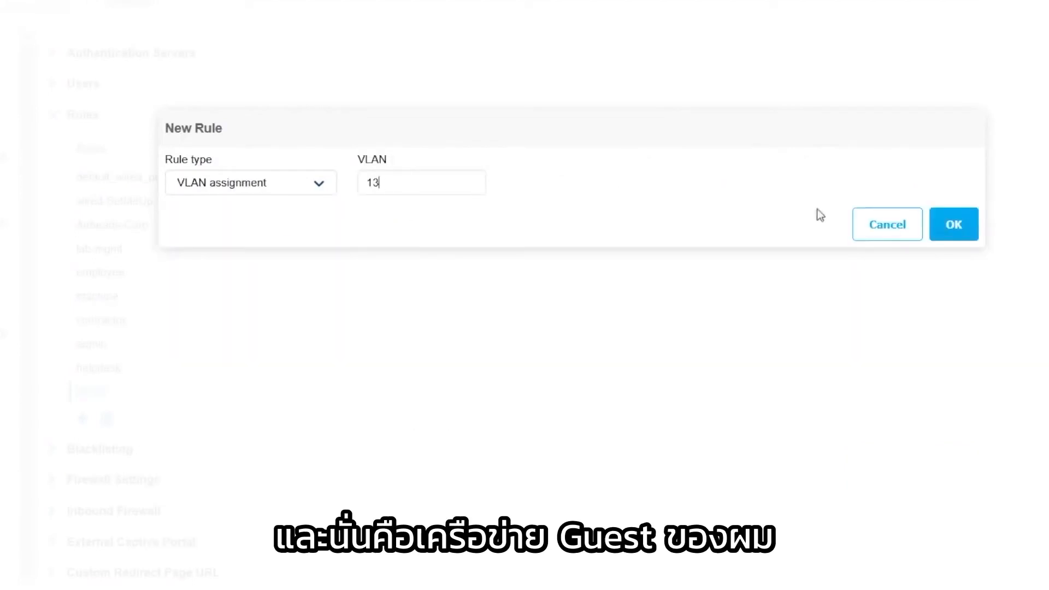
{"action": "left_click", "coordinate": [954, 225]}
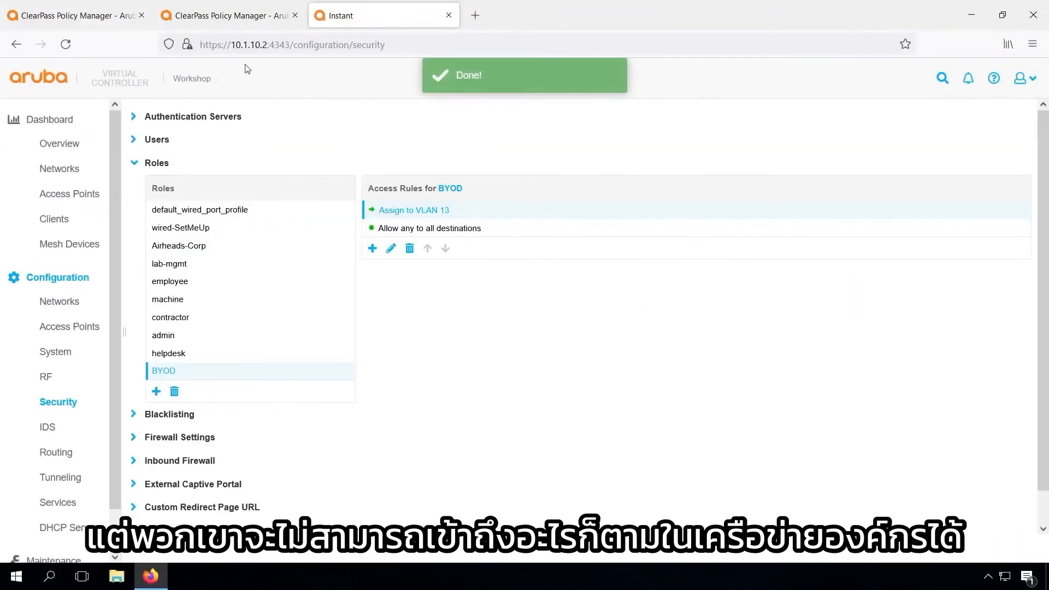
Step: Return to the ClearPass Access Tracker and terminate the session of the latest ws_BYOD request using RADIUS Dynamic Authorization with the ArubaOS Wireless terminate type
{"action": "left_click", "coordinate": [243, 16]}
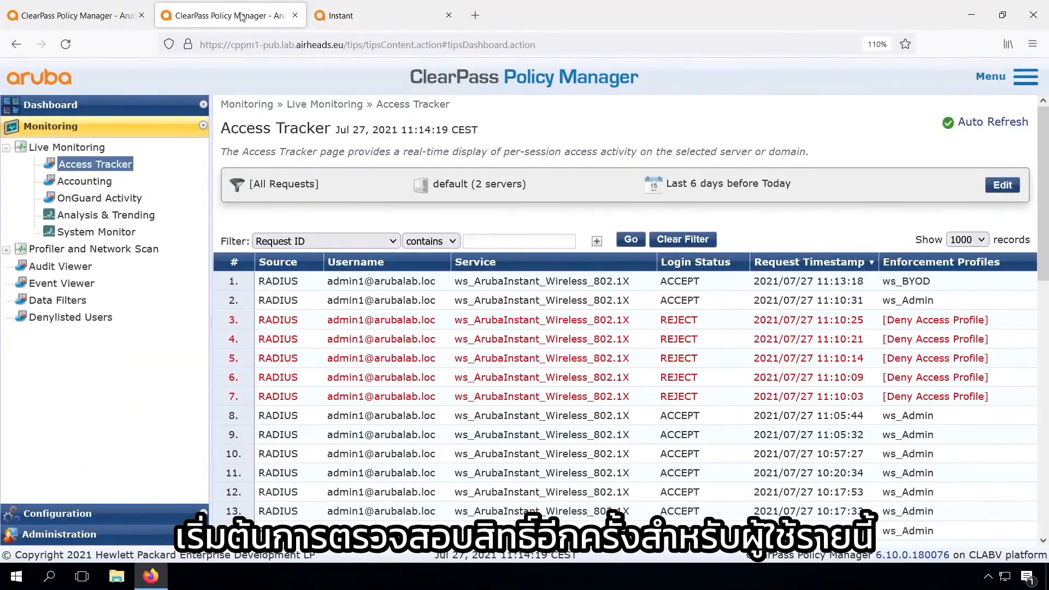
{"action": "left_click", "coordinate": [341, 281]}
{"action": "left_click", "coordinate": [479, 477]}
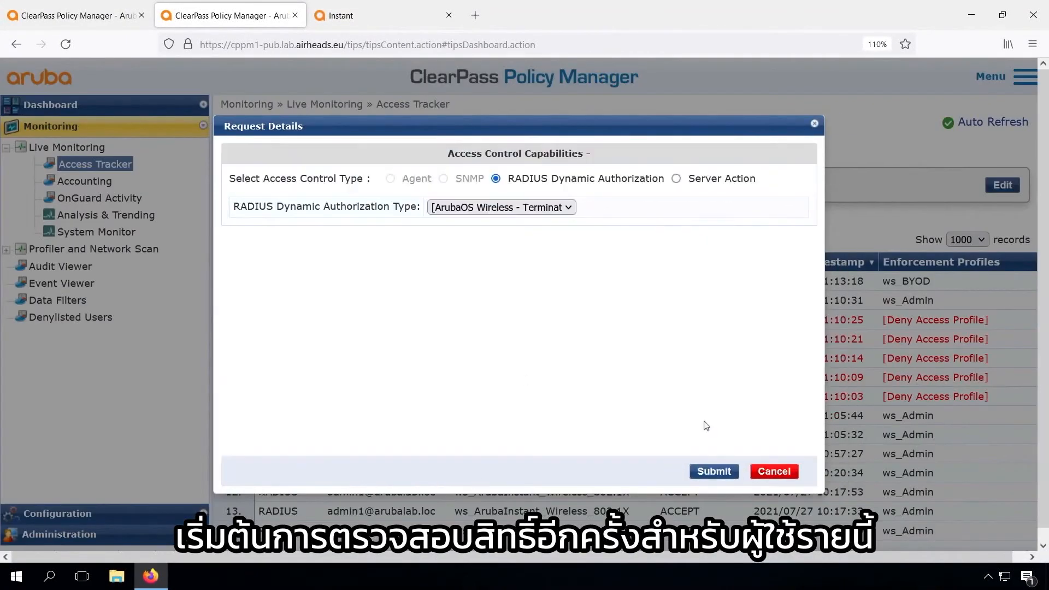
{"action": "left_click", "coordinate": [713, 471]}
{"action": "left_click", "coordinate": [789, 500]}
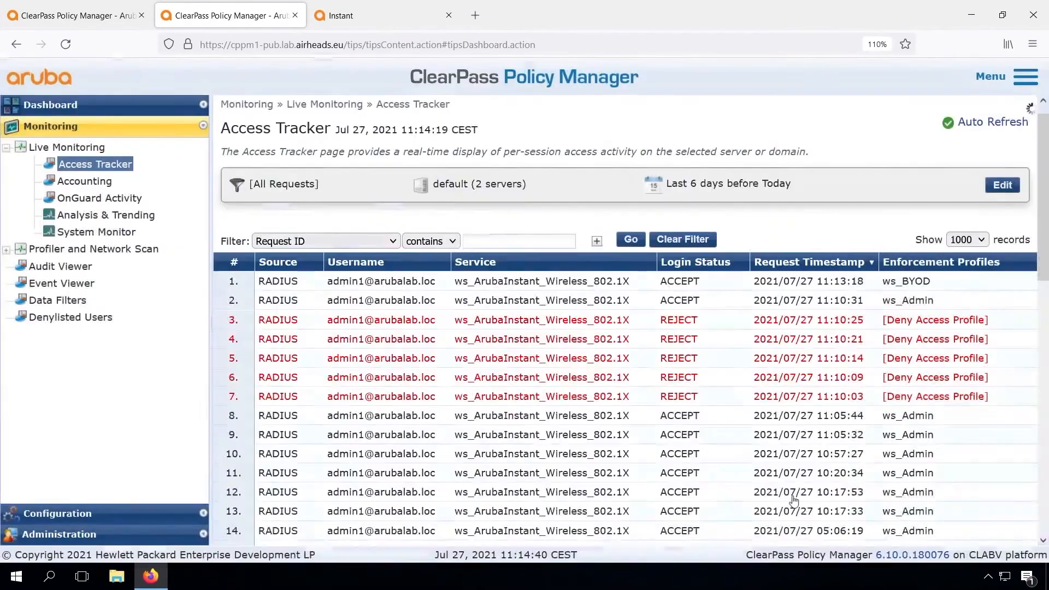
Step: Switch back to the Instant AP to check the client list
{"action": "left_click", "coordinate": [366, 17]}
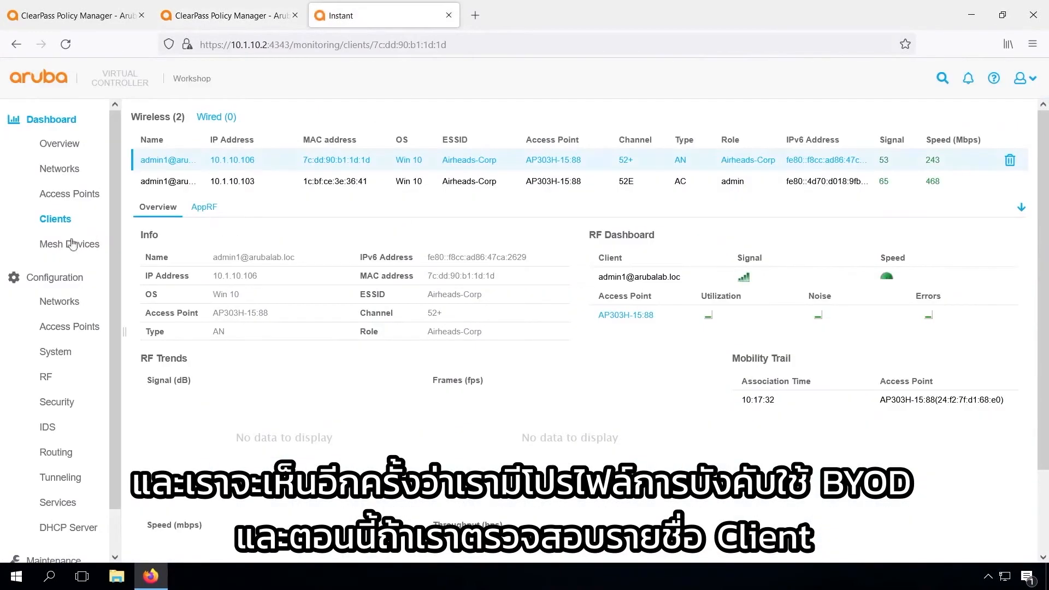